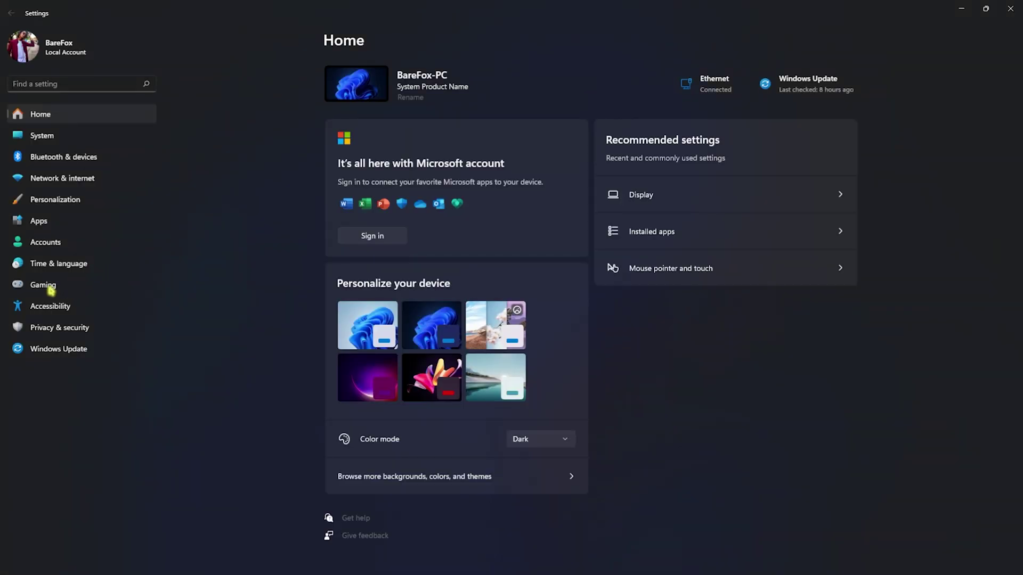
- Check that Game Bar's controller toggle is off and that Game Mode is switched on
click(50, 288)
click(398, 83)
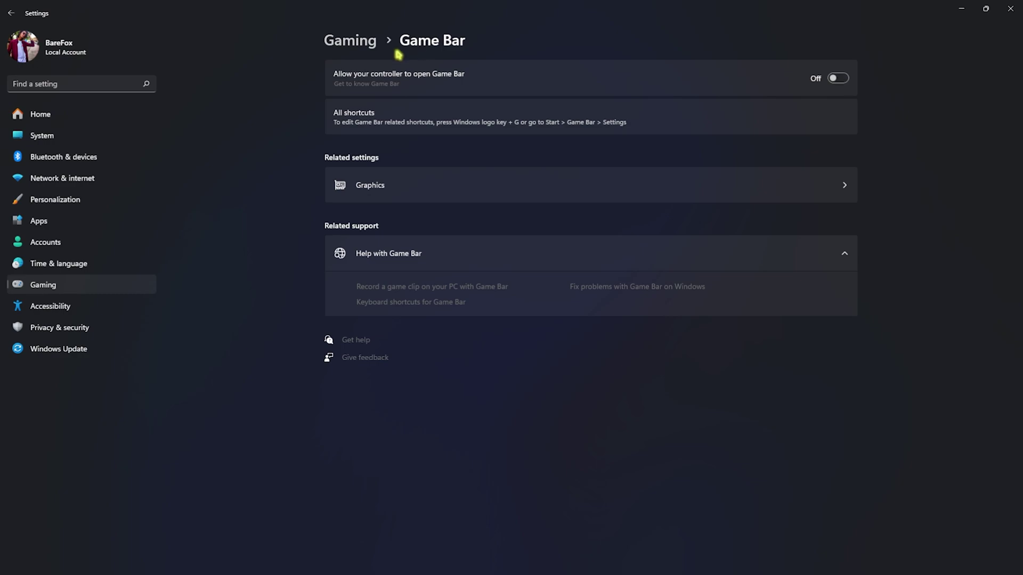
click(373, 40)
click(376, 160)
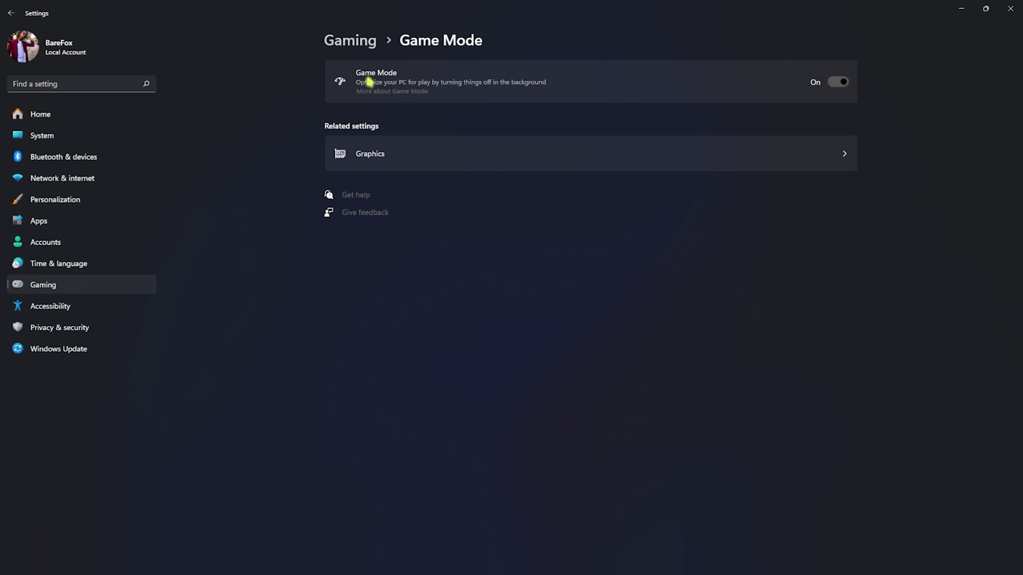
- Open the default graphics settings so GPU scheduling and windowed-game optimizations both stay on
click(381, 154)
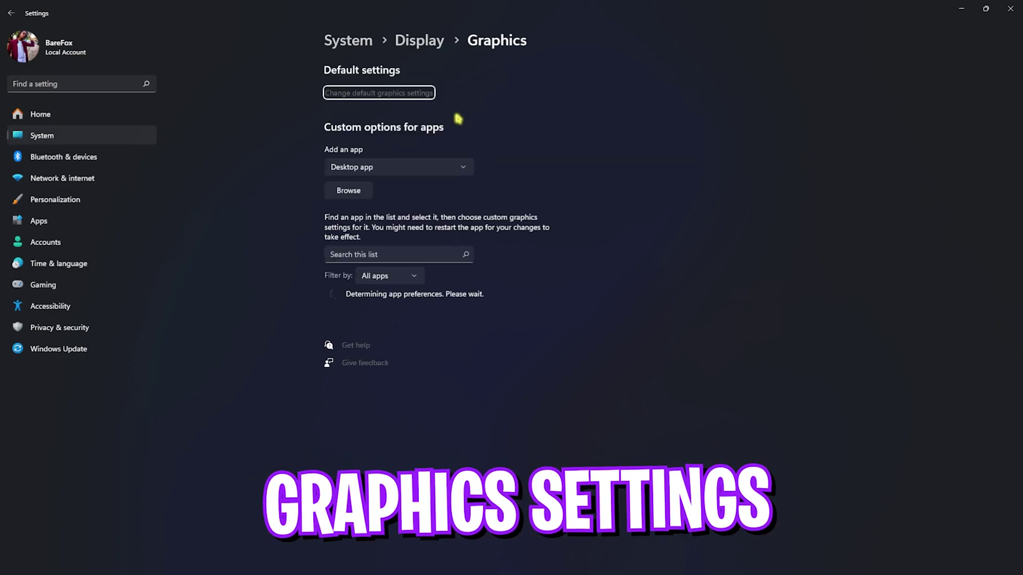
click(373, 94)
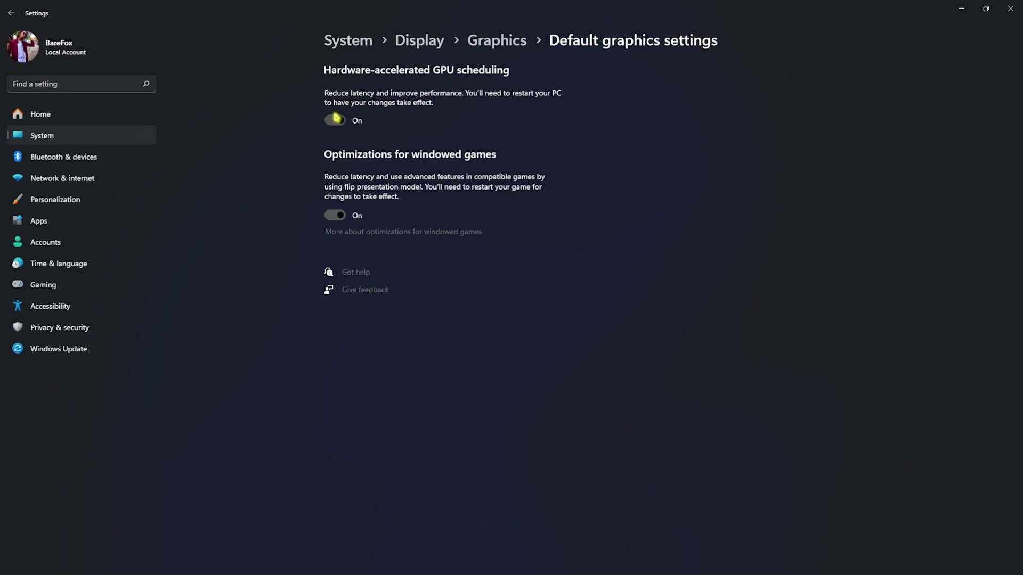
- Add FortniteClient-Win64-Shipping.exe from FortniteGame\Binaries\Win64 to the per-app Graphics list
click(511, 42)
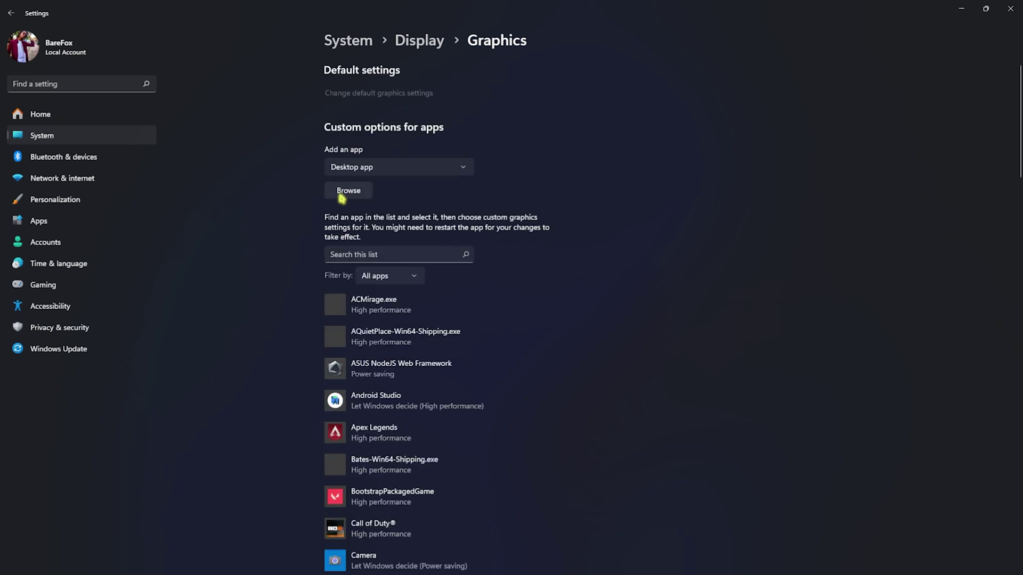
click(342, 197)
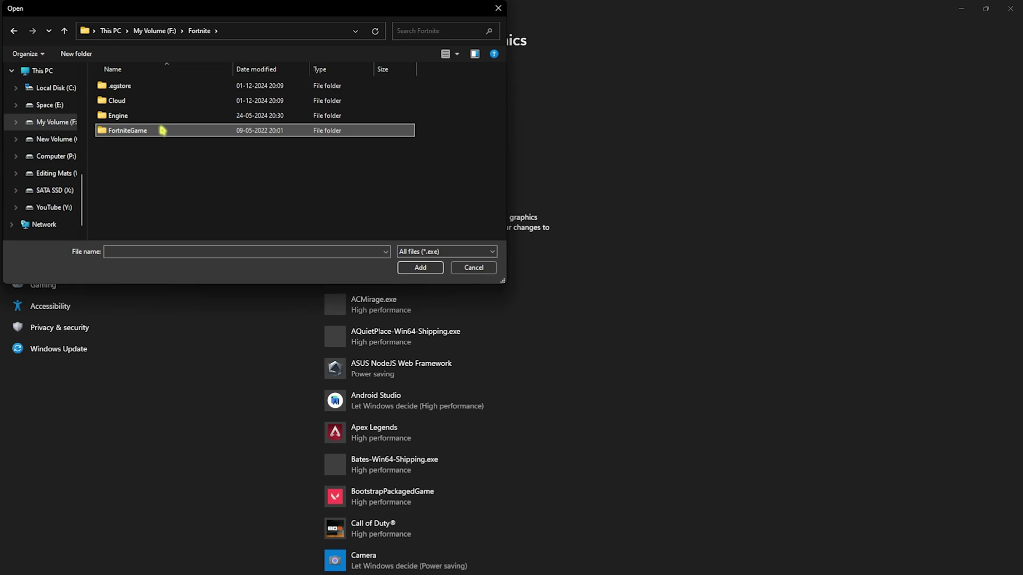
double_click(155, 129)
double_click(134, 90)
double_click(130, 100)
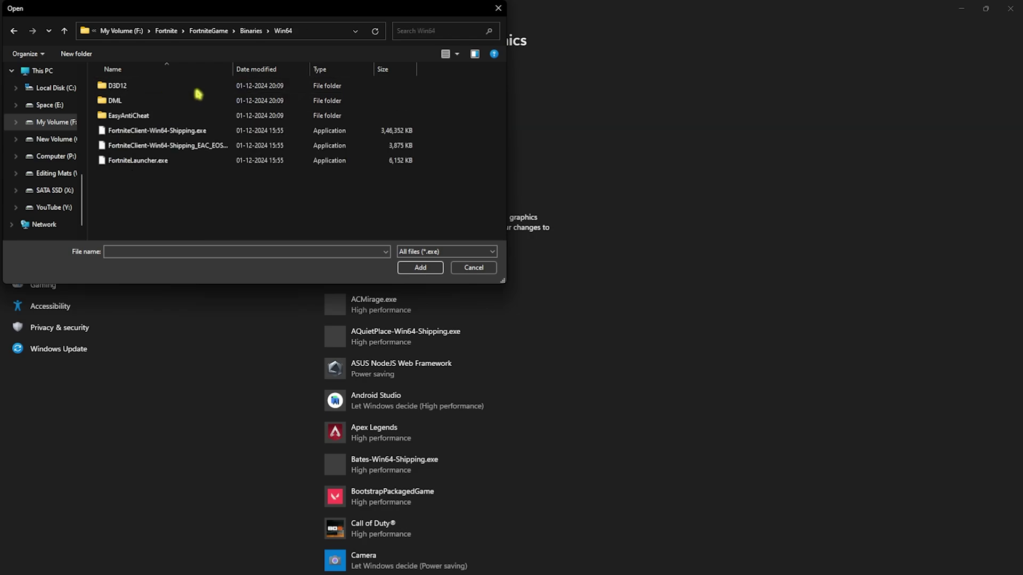
click(159, 131)
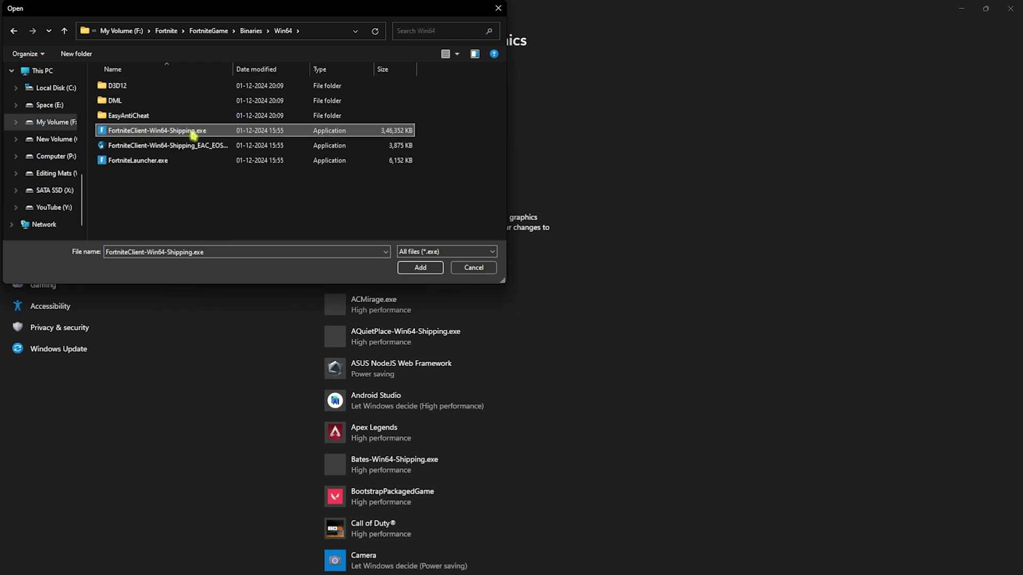
click(421, 268)
- Set Fortnite's graphics preference to High performance, save it, and close Settings
scroll(456, 291, down, 6)
scroll(457, 291, down, 3)
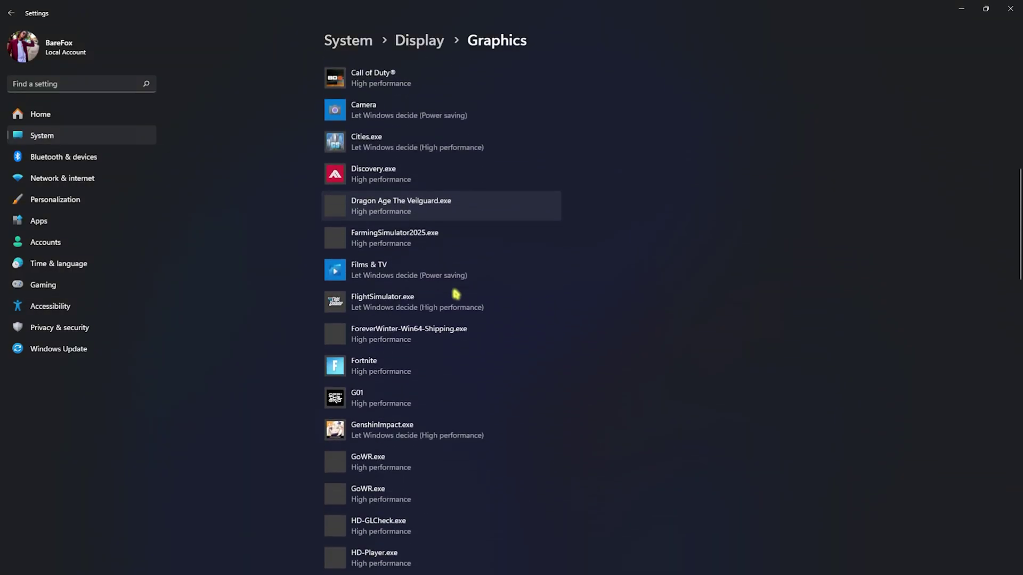
click(357, 353)
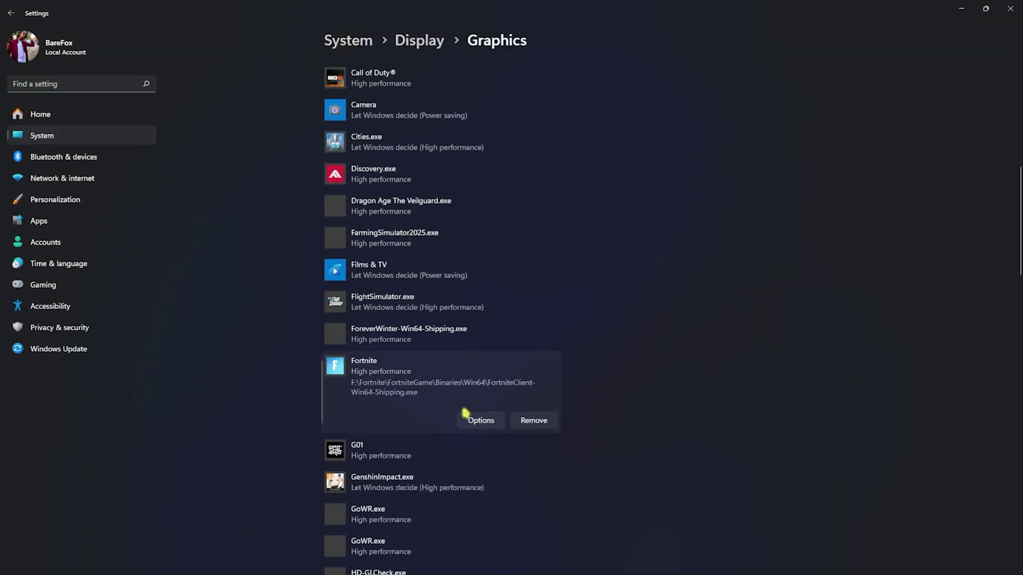
click(482, 421)
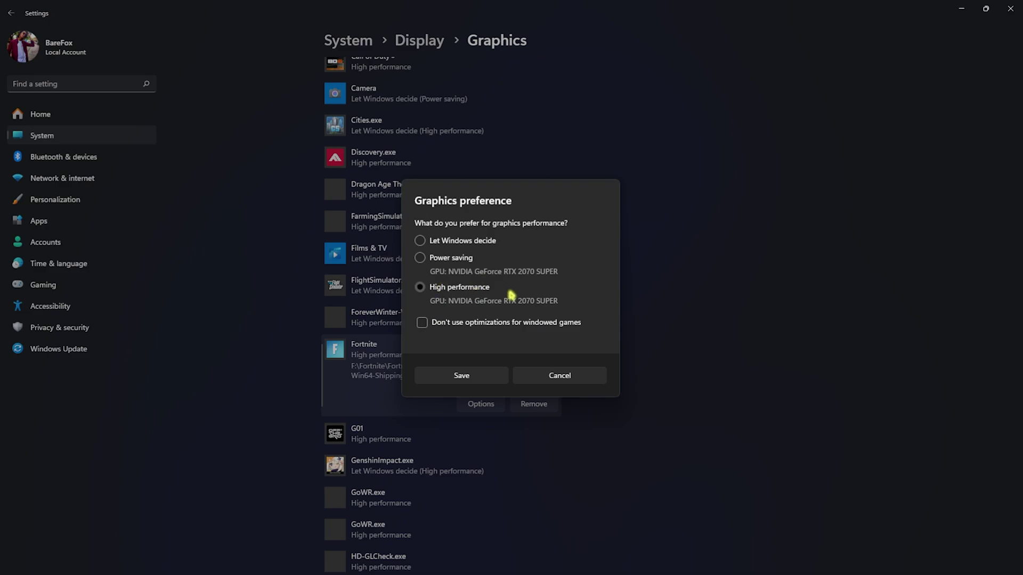
click(483, 373)
click(1010, 9)
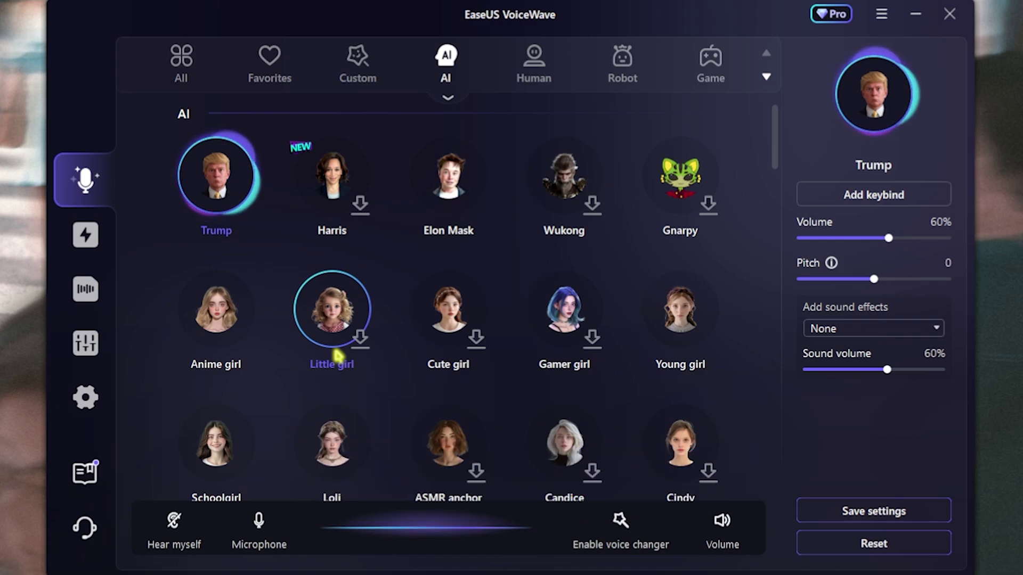
- Switch the AI voice to Anime girl, then go to the custom voice effects page
click(216, 304)
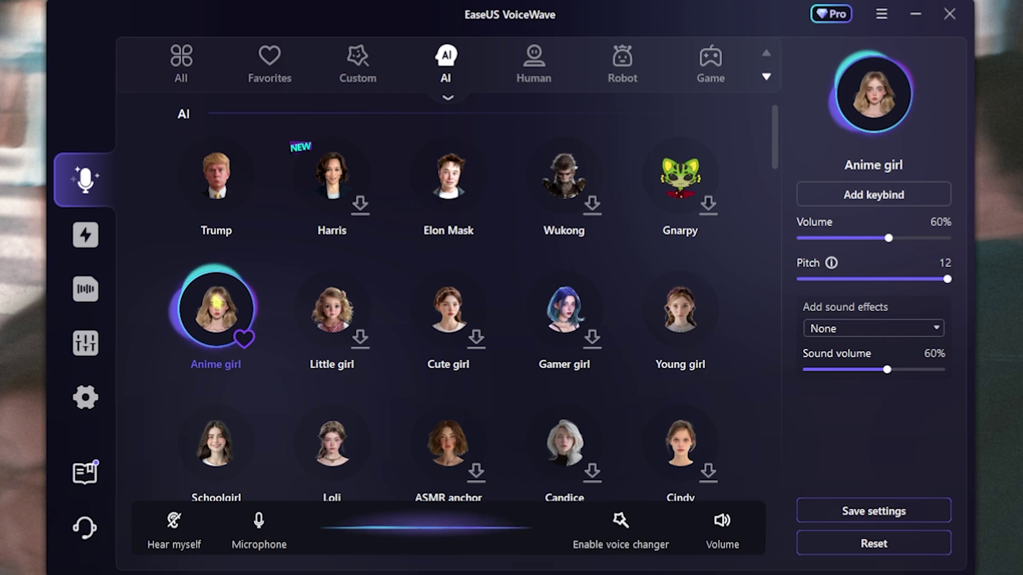
scroll(473, 324, down, 2)
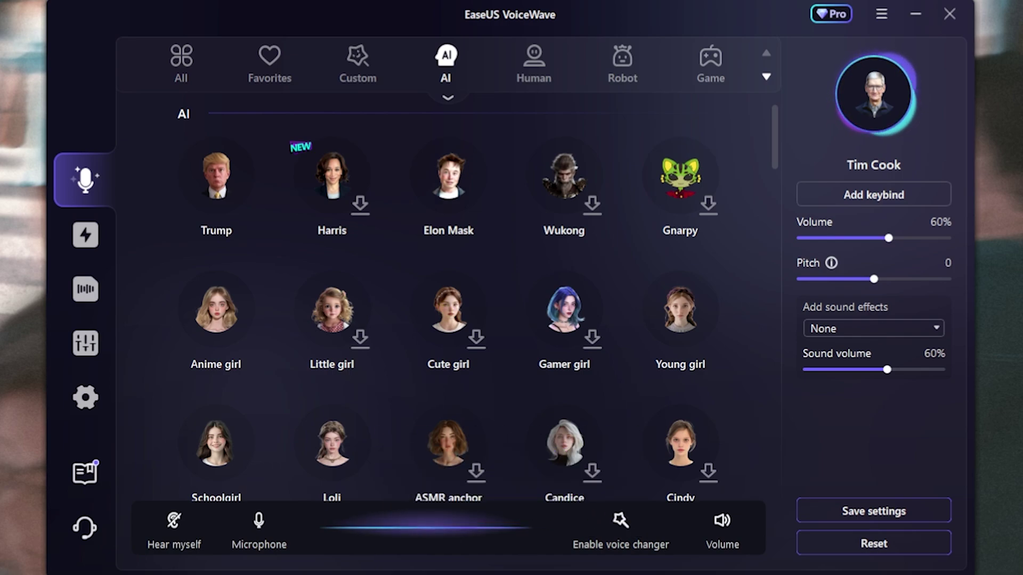
click(80, 352)
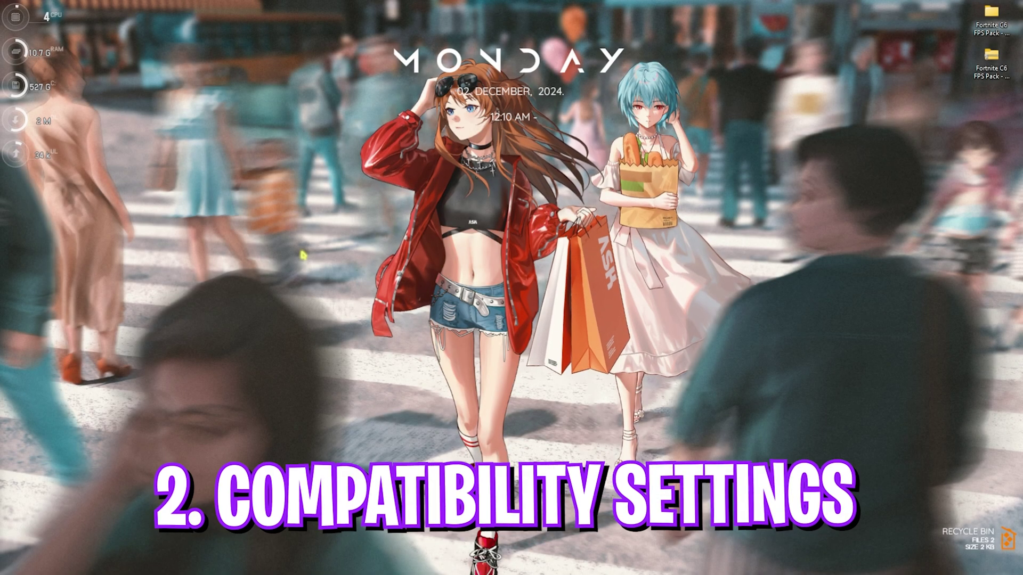
- In maximized File Explorer, select FortniteClient-Win64-Shipping.exe in FortniteGame\Binaries\Win64
key(super)
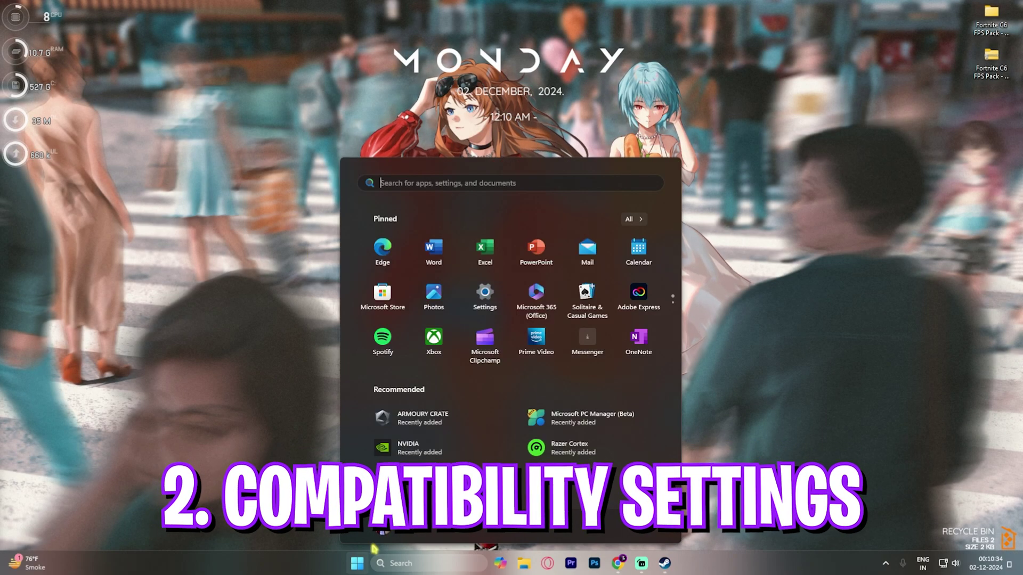
click(446, 415)
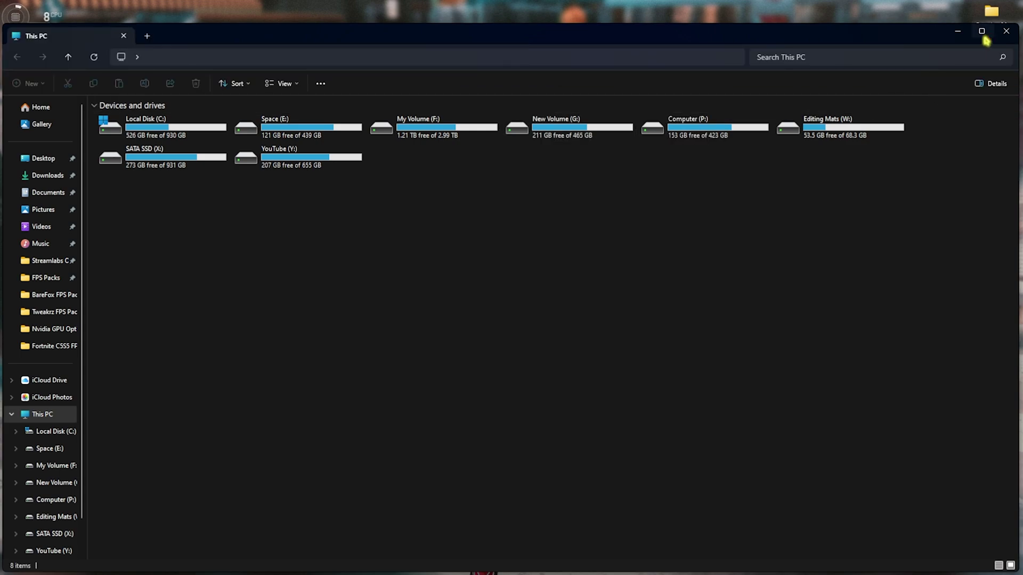
click(982, 31)
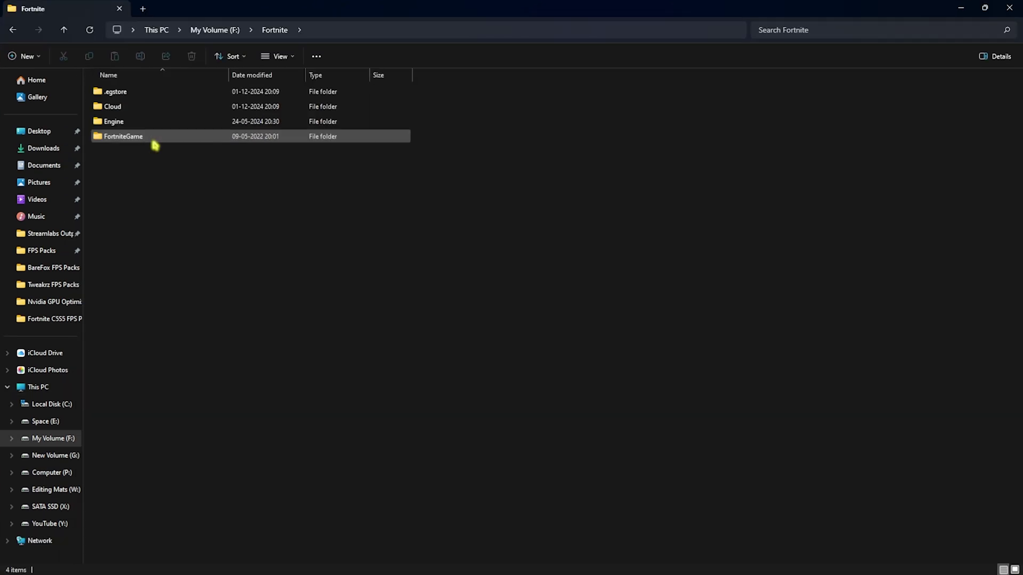
double_click(154, 137)
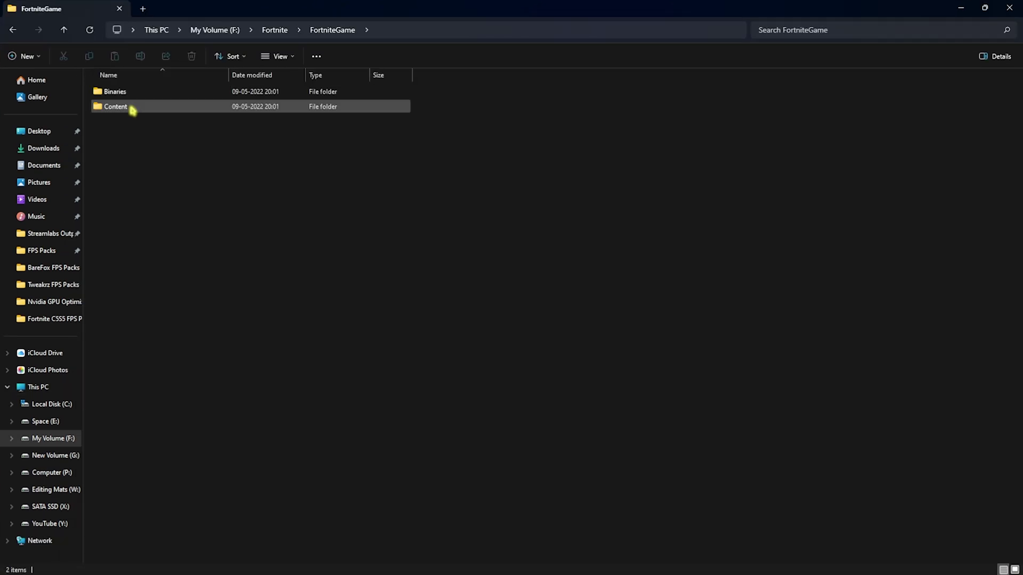
double_click(130, 93)
double_click(130, 107)
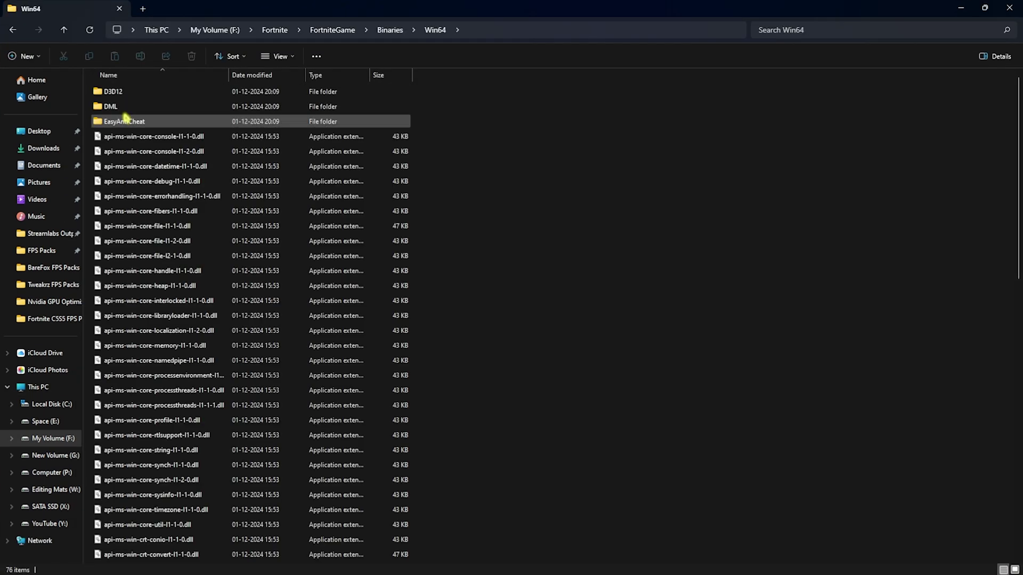
scroll(203, 235, down, 5)
scroll(198, 243, down, 7)
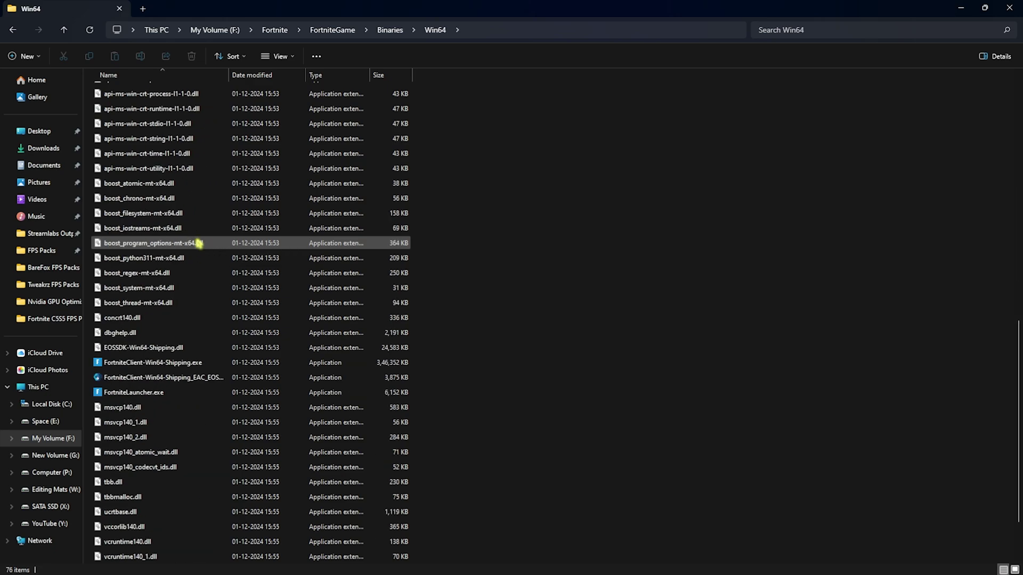
click(170, 365)
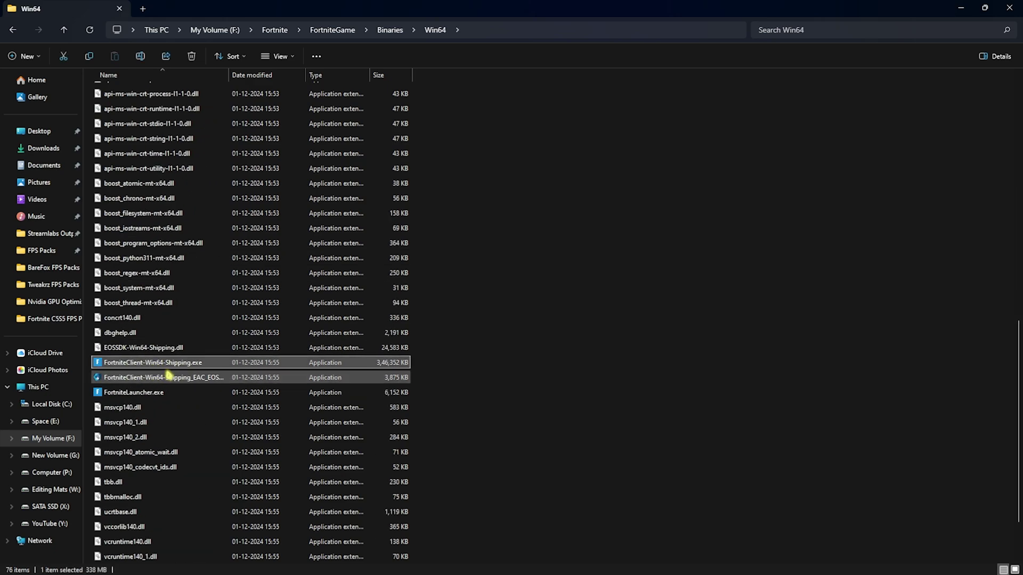
- In the executable's Compatibility properties, turn on the high DPI scaling override and confirm
right_click(176, 367)
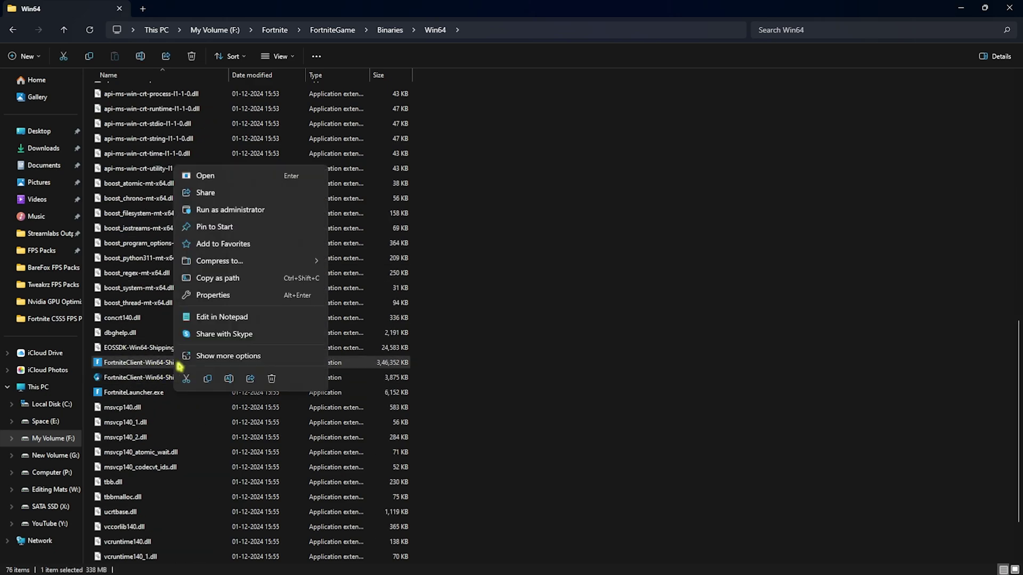
click(224, 267)
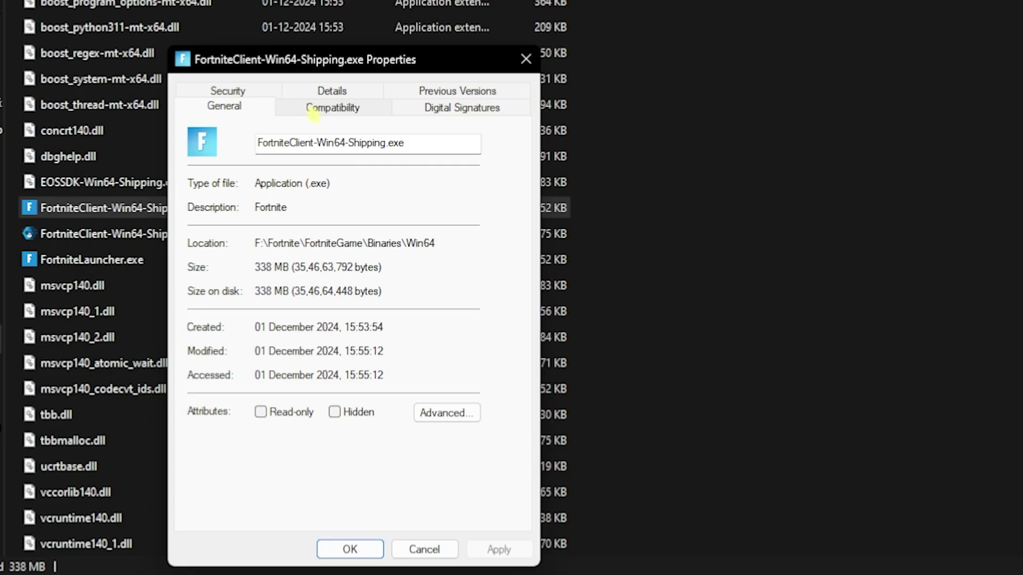
click(316, 112)
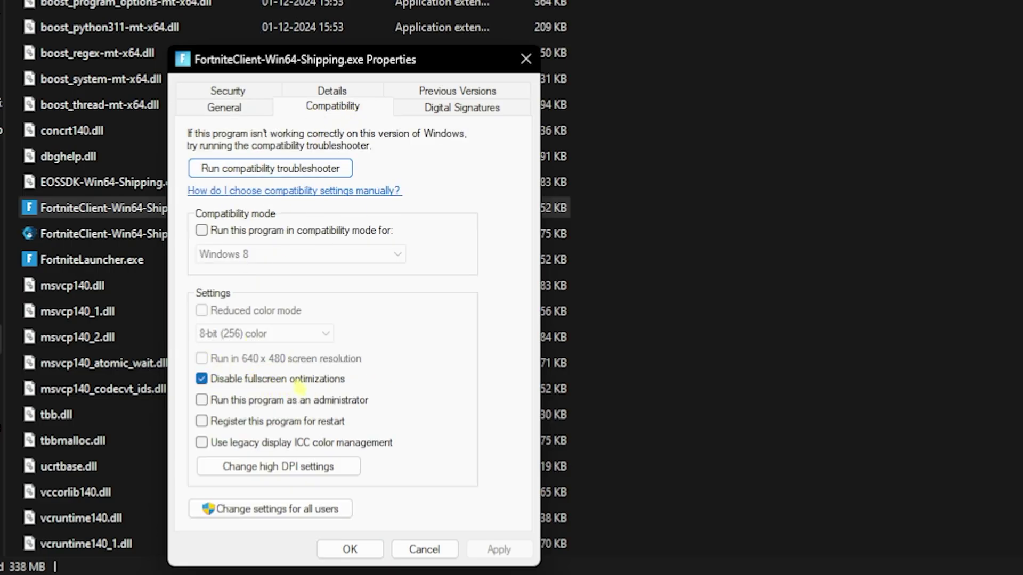
click(271, 469)
click(318, 415)
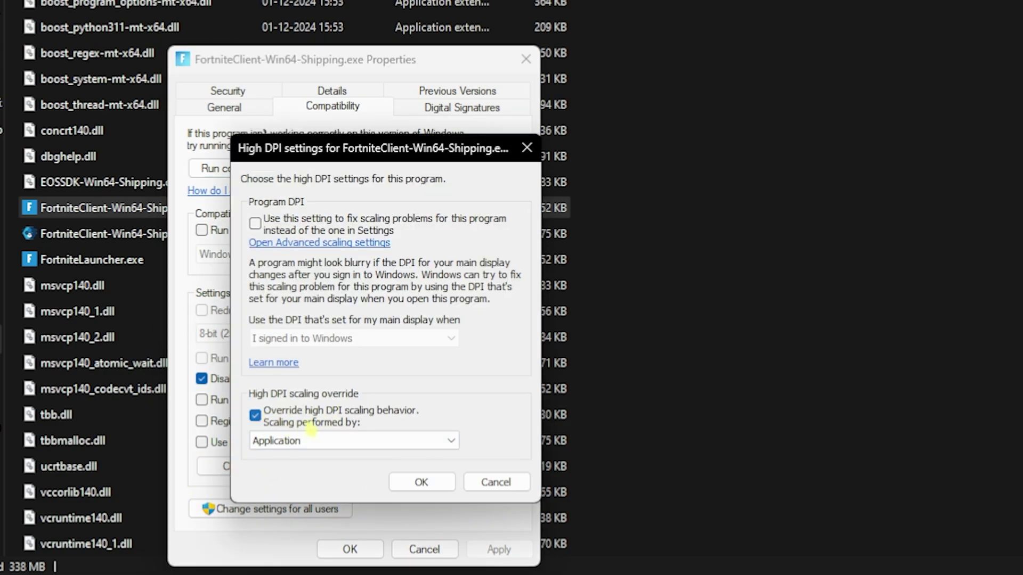
click(421, 480)
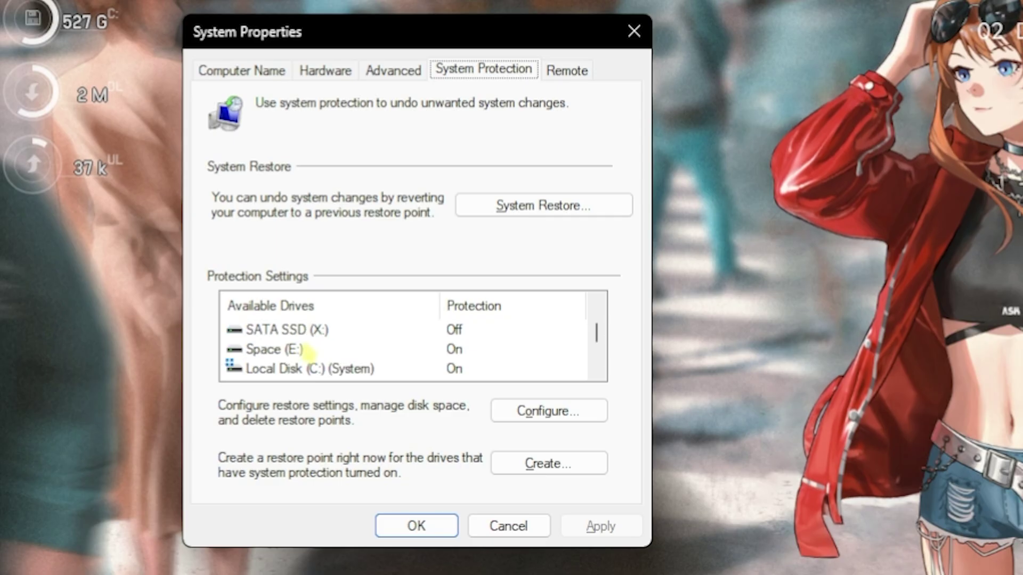
- Create a restore point named 'Fortnit' for Local Disk (C:), then close System Properties
click(307, 369)
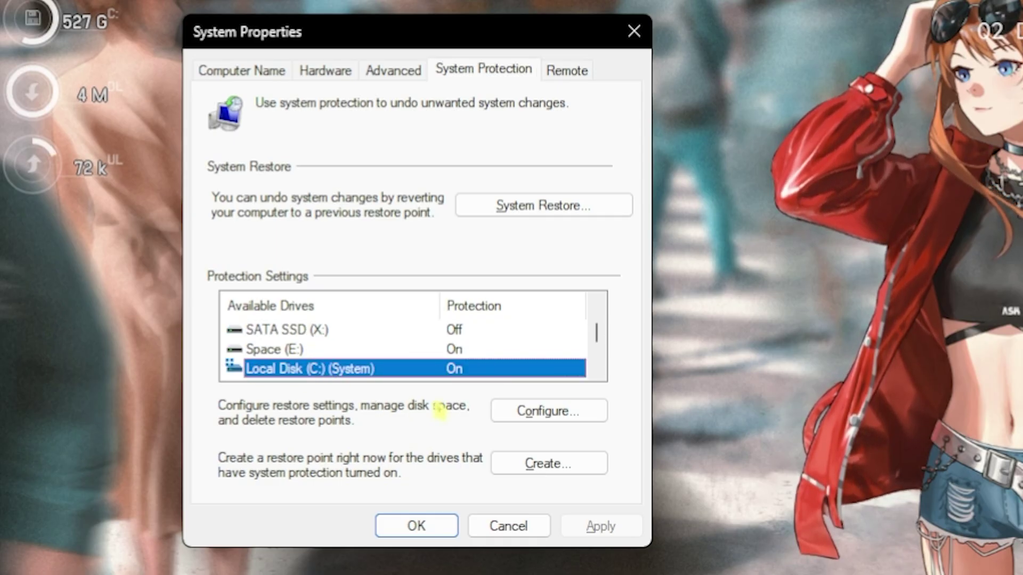
click(547, 464)
text(Fortnit)
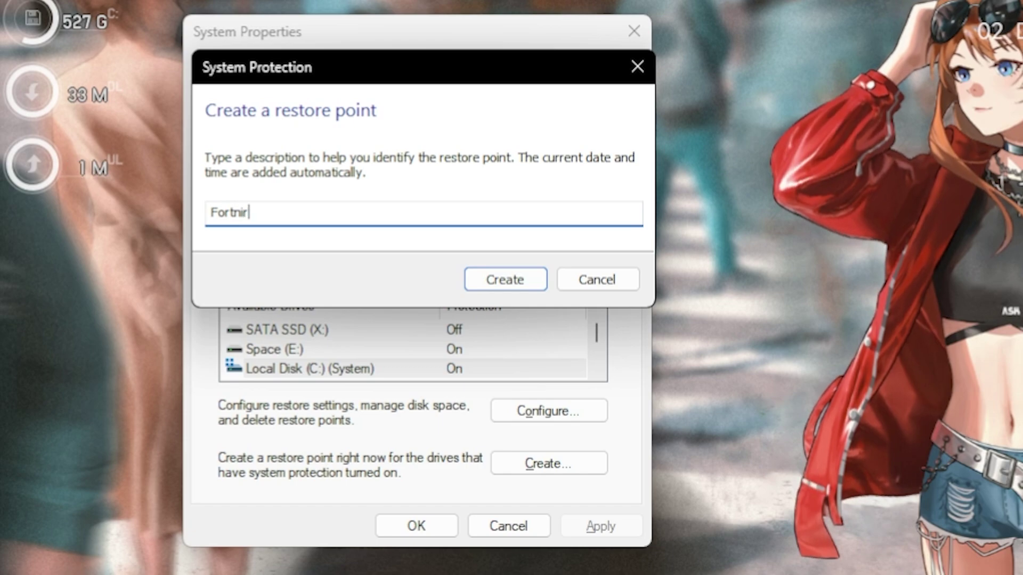
key(Return)
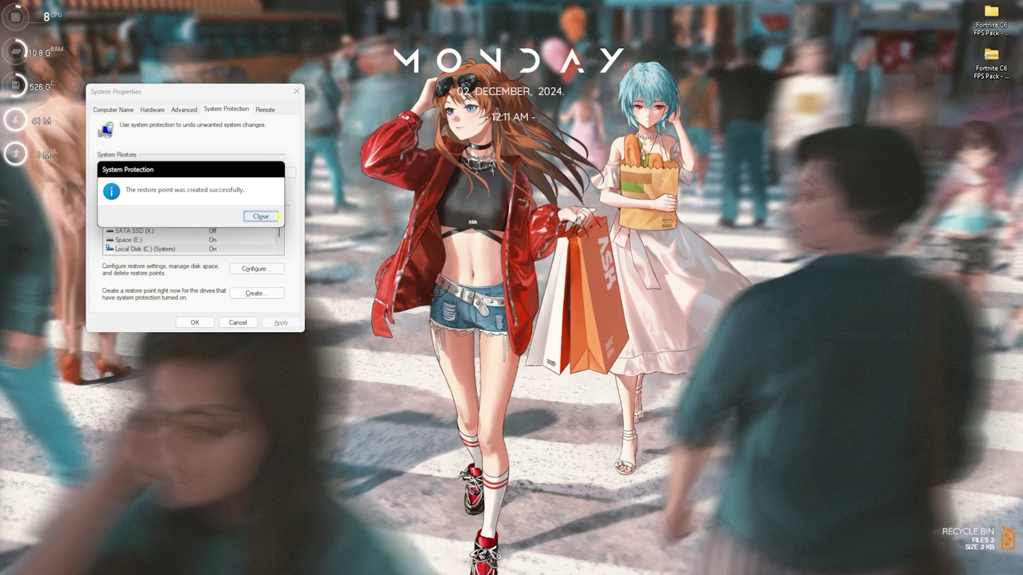
click(258, 215)
click(176, 321)
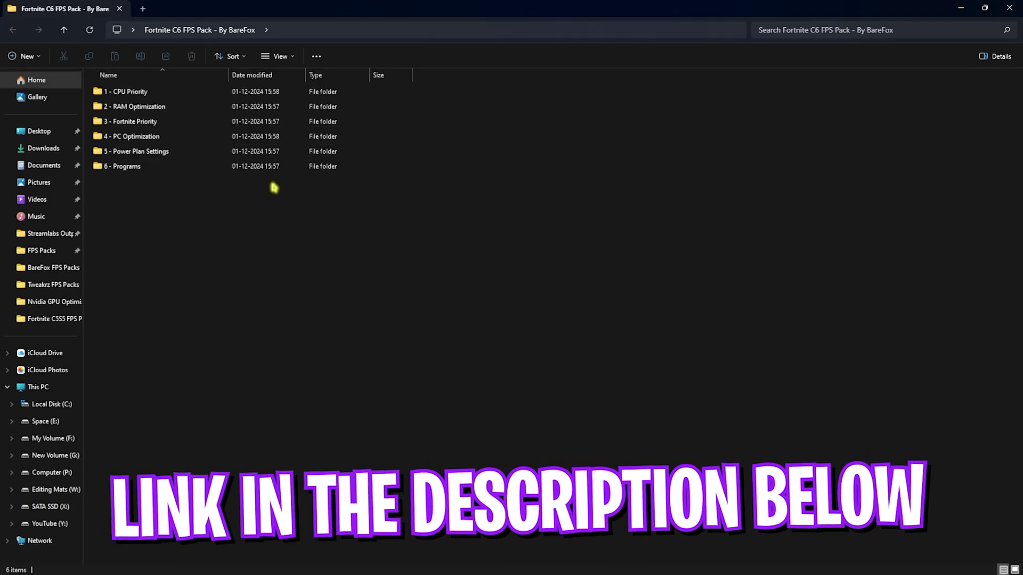
- Merge AMD CPU Priority.reg from 1 - CPU Priority > AMD into the registry
mouse_move(144, 200)
mouse_down()
mouse_move(139, 86)
mouse_move(133, 210)
mouse_up()
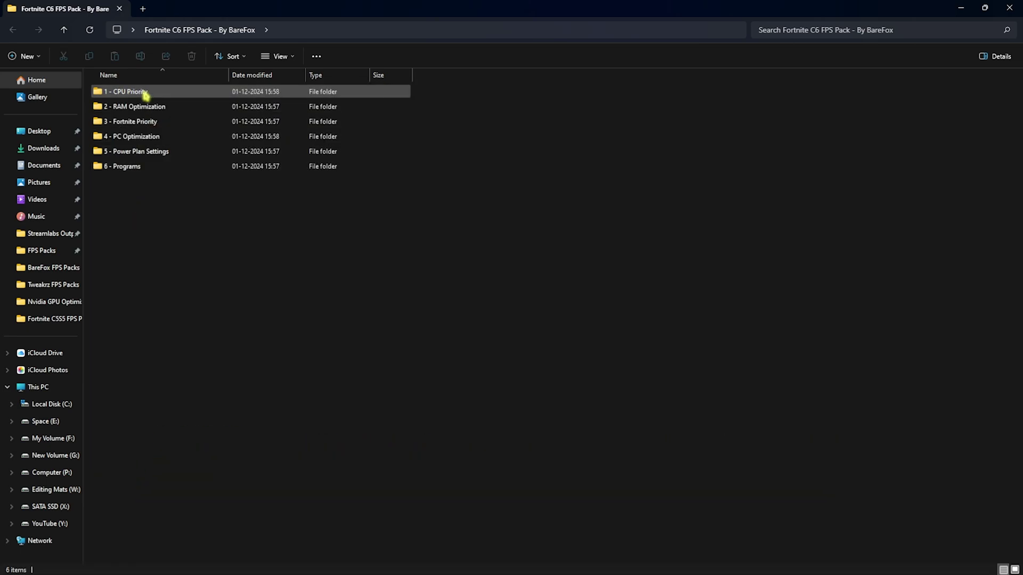
double_click(145, 93)
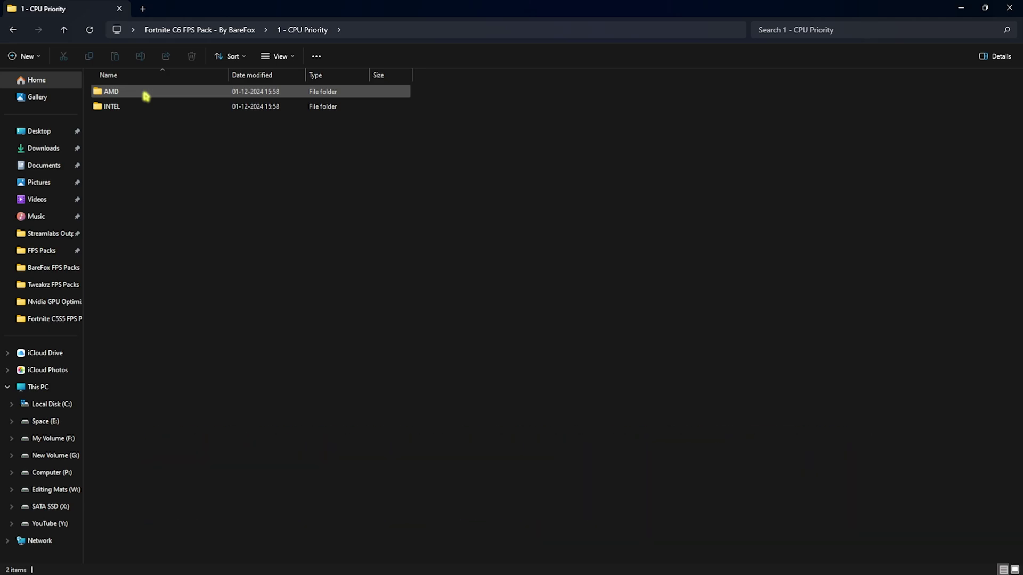
double_click(145, 93)
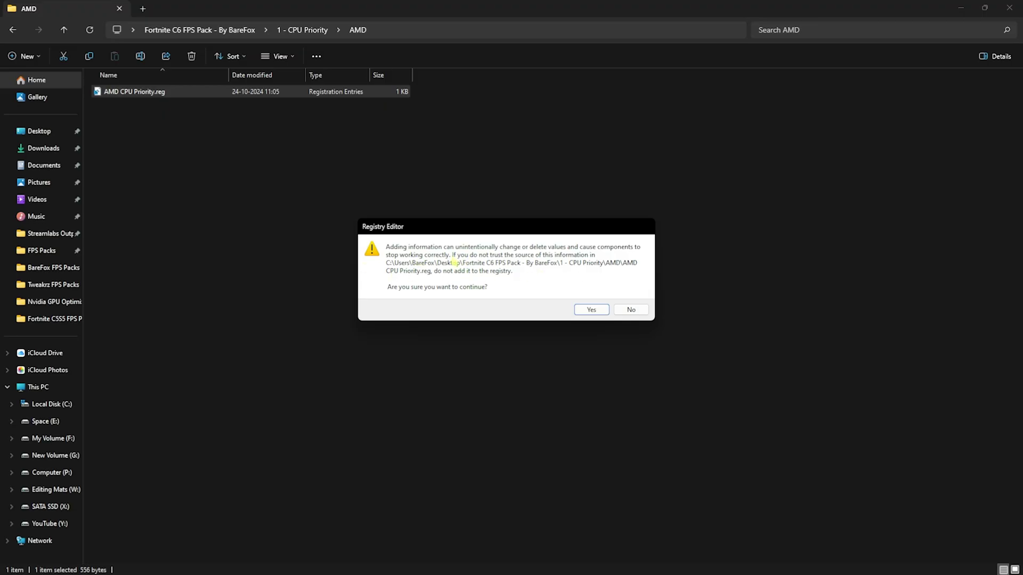
click(591, 309)
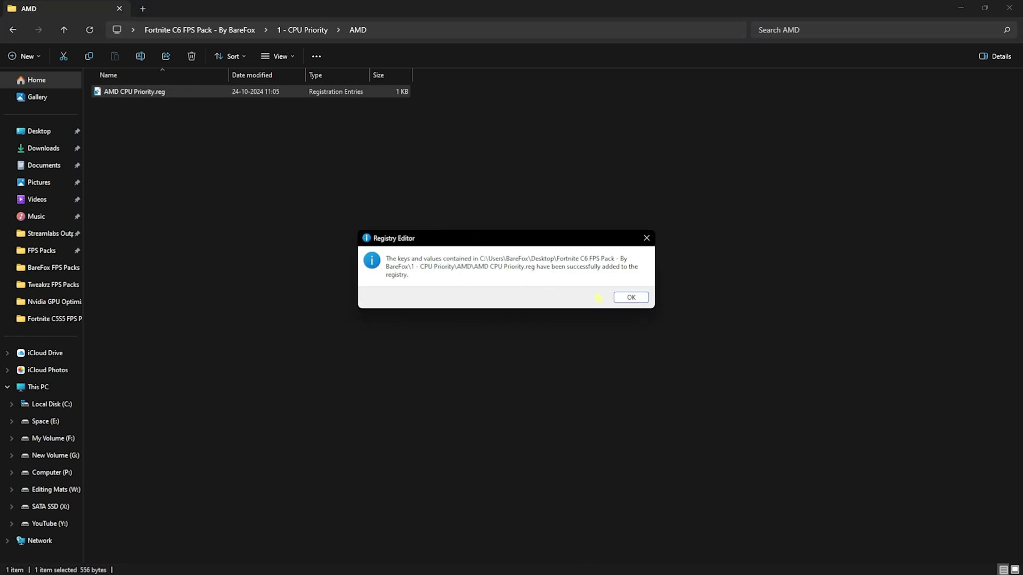
key(Return)
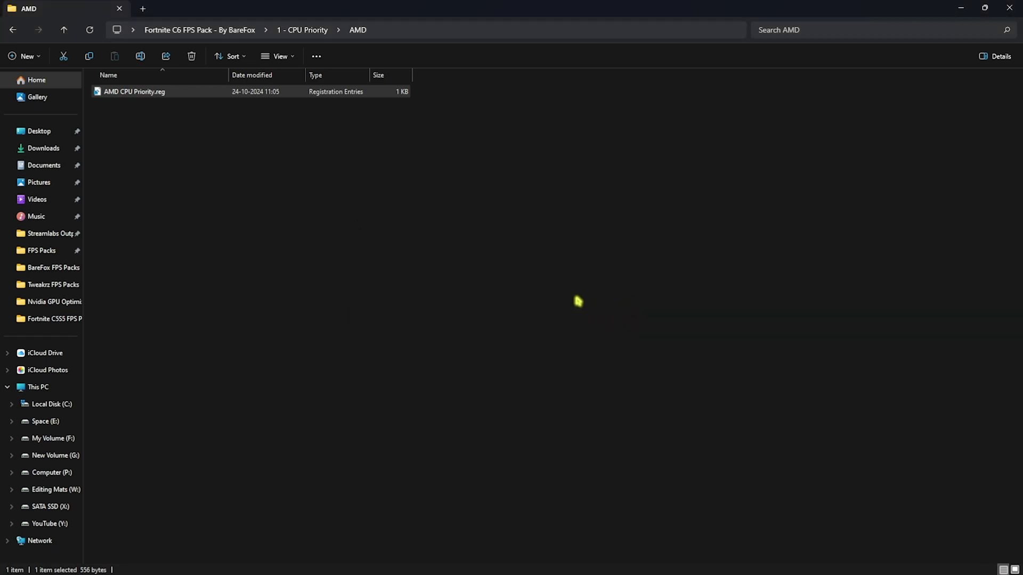
- Review AMD CPU Priority.reg's Games key and priority values in Notepad, then close it
right_click(186, 96)
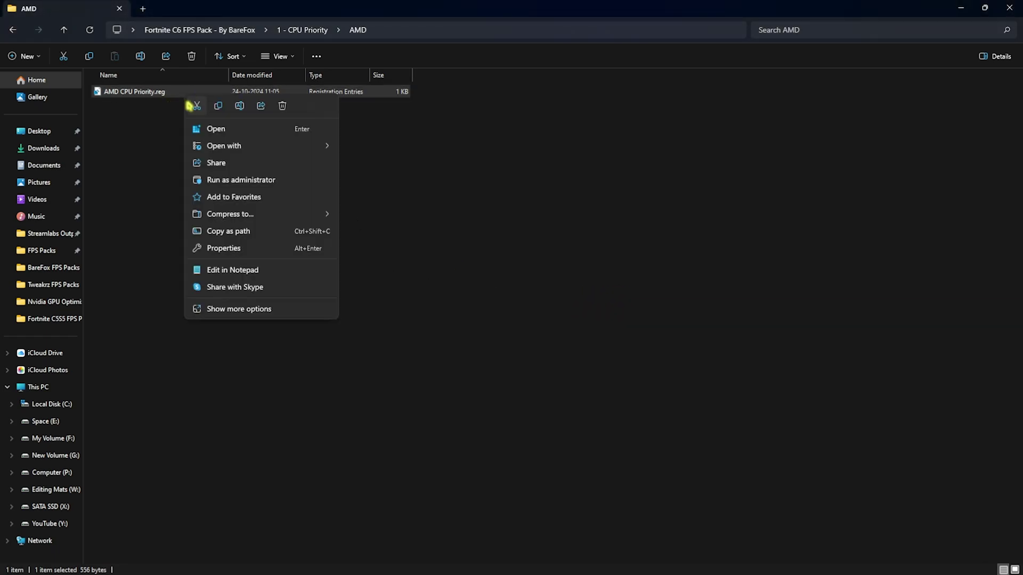
click(229, 275)
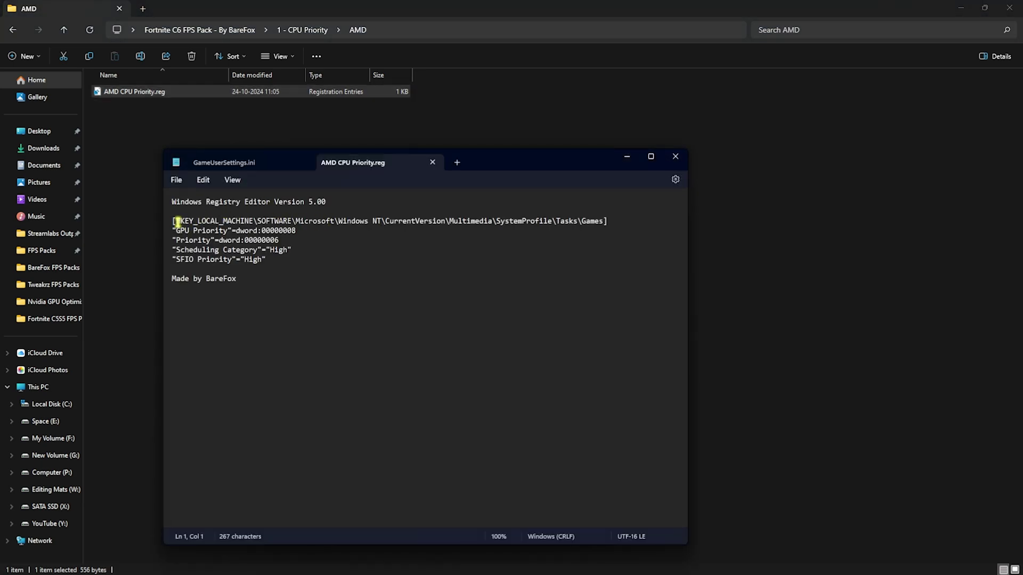
drag(176, 221, 605, 222)
click(605, 223)
mouse_move(266, 260)
mouse_down()
mouse_move(178, 251)
mouse_move(167, 233)
mouse_move(223, 231)
mouse_move(187, 260)
mouse_move(252, 251)
mouse_up()
click(200, 258)
click(252, 250)
click(304, 162)
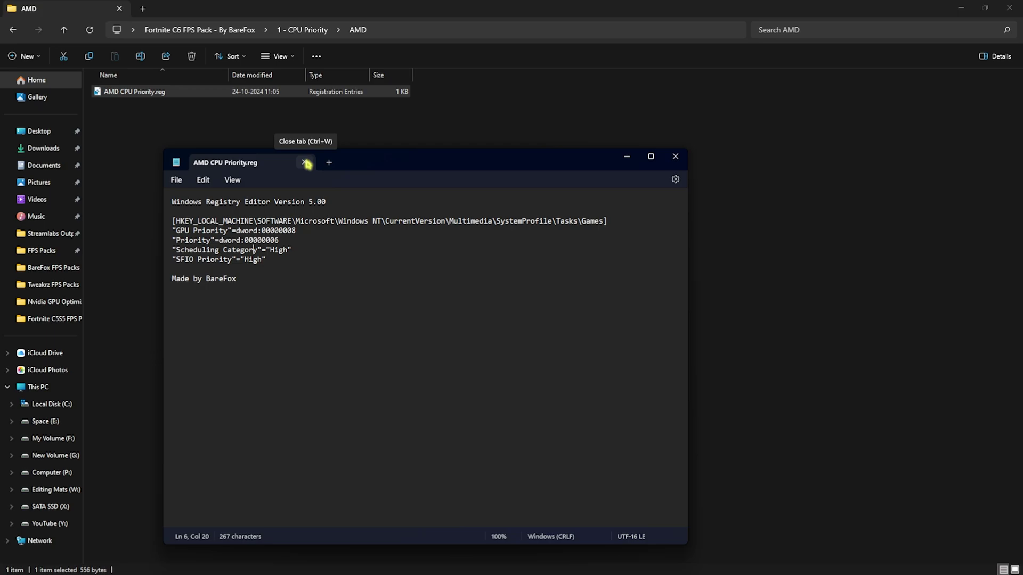
- Close Notepad and browse the fifteen RAM .reg files in 2 - RAM Optimization
click(304, 163)
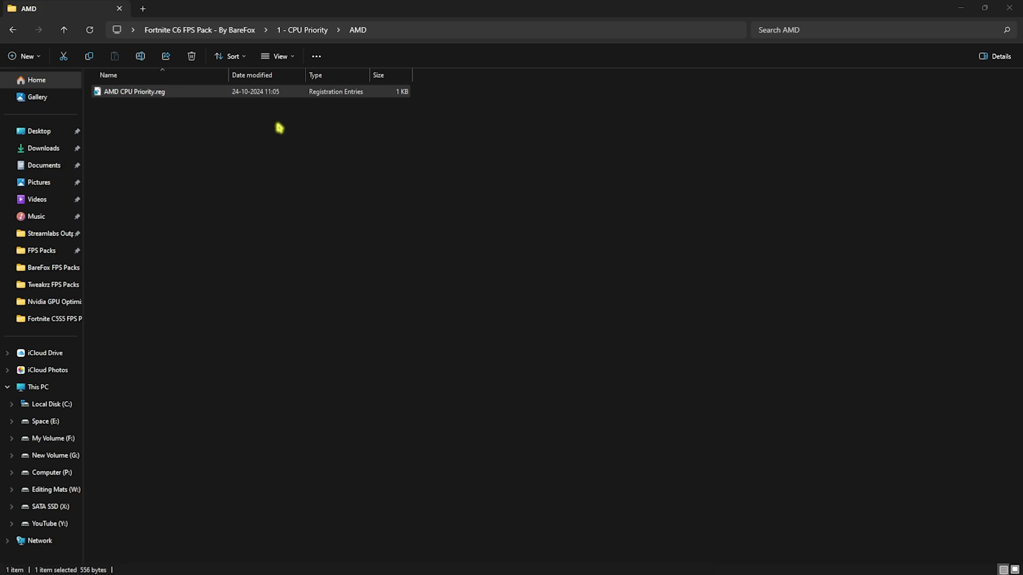
click(250, 30)
double_click(176, 108)
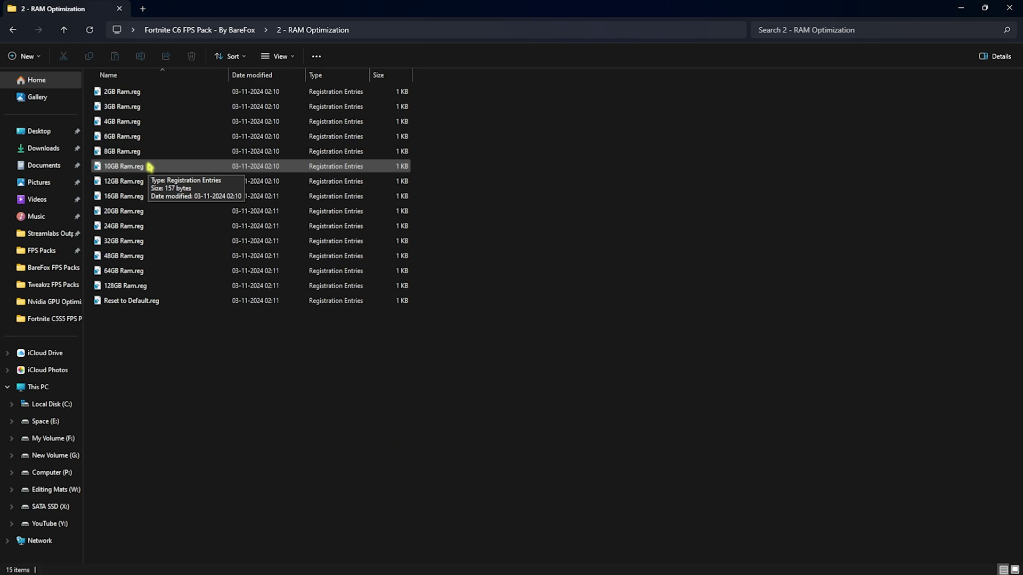
click(183, 243)
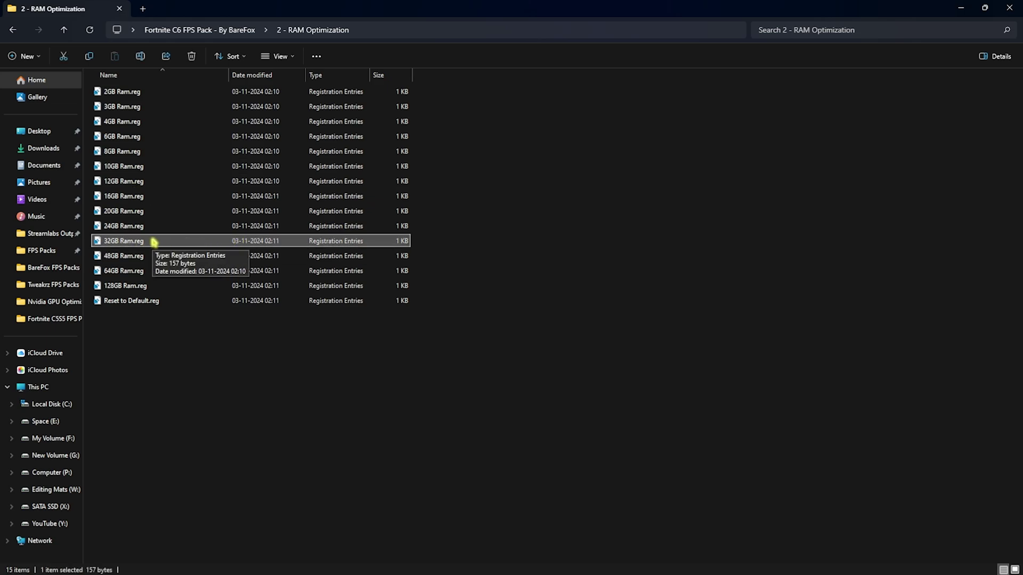
click(540, 307)
drag(539, 307, 397, 88)
click(527, 211)
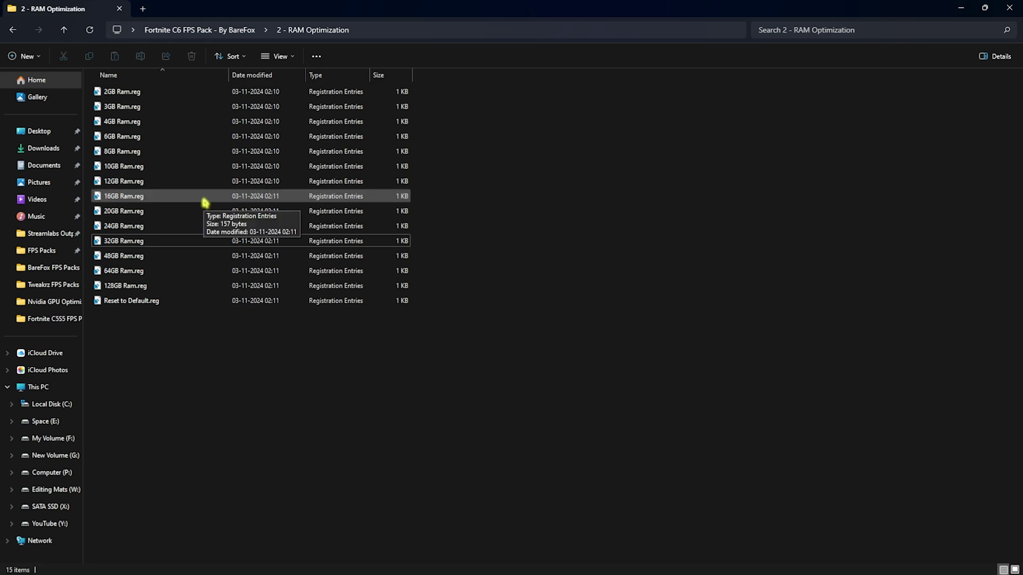
- Confirm 32.0 GB installed RAM in System Information, then return to the pack folder
key(super)
text(system information)
key(Return)
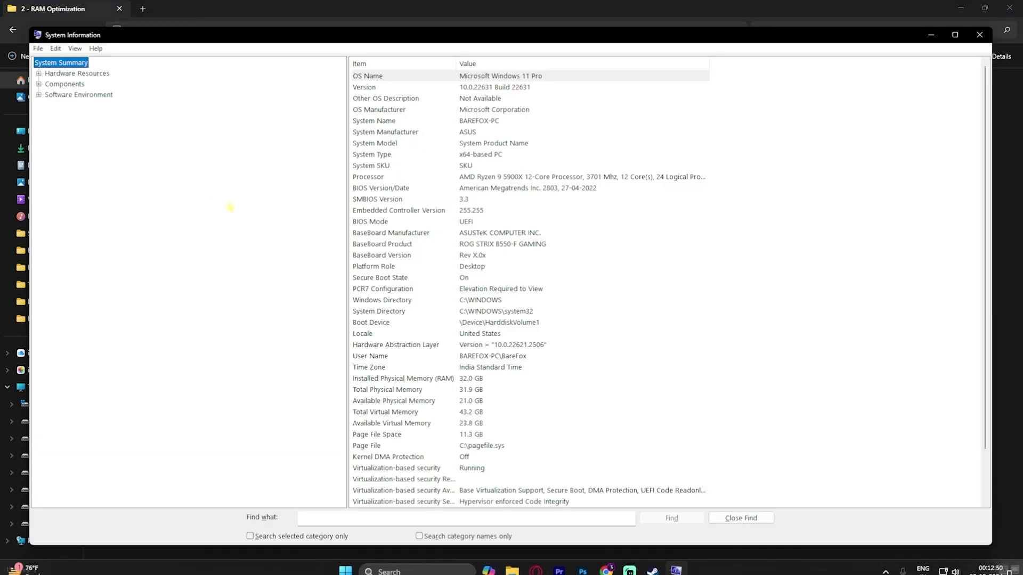
click(445, 390)
click(430, 379)
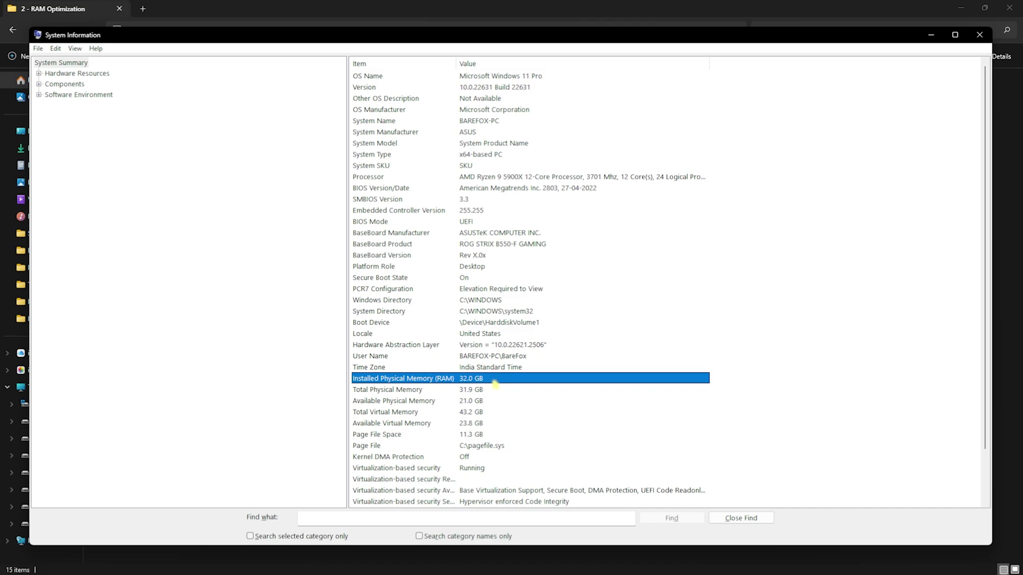
click(979, 34)
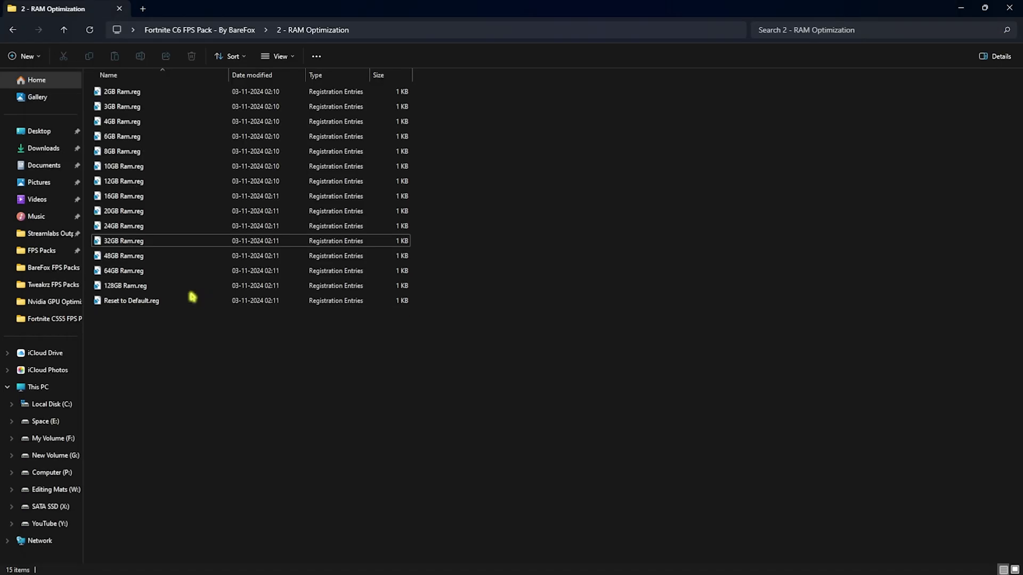
click(123, 302)
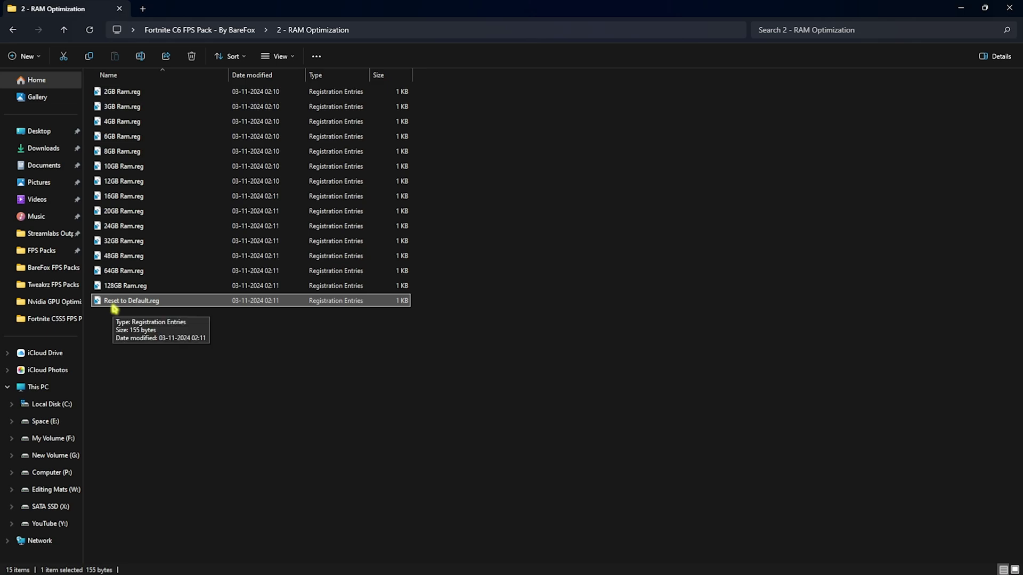
key(alt+Left)
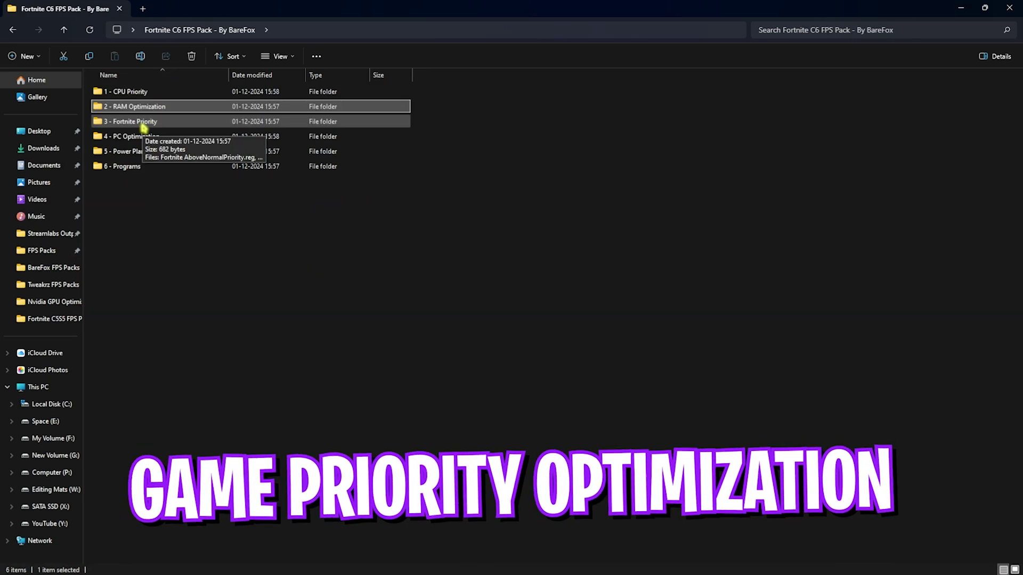
double_click(143, 124)
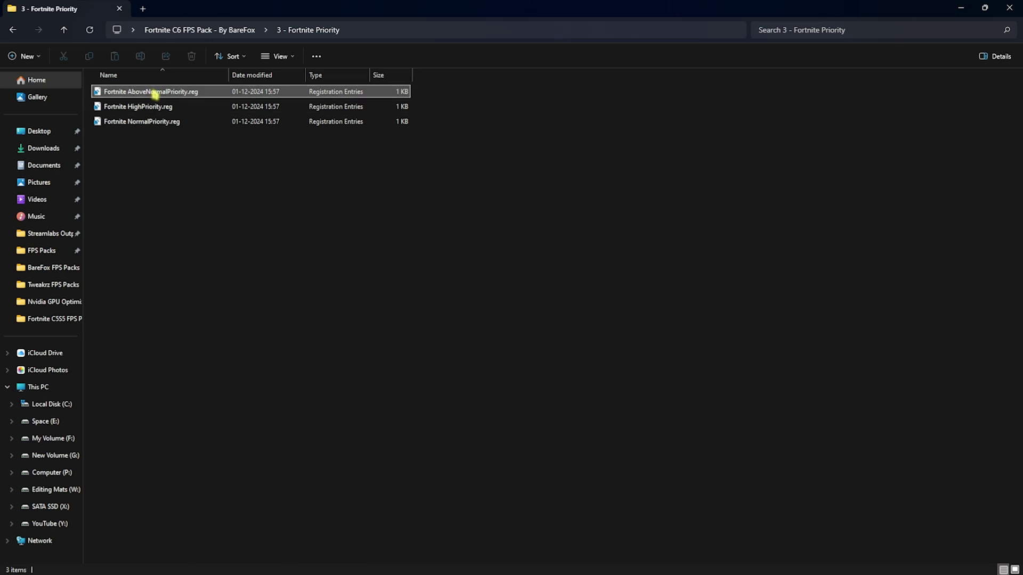
click(154, 109)
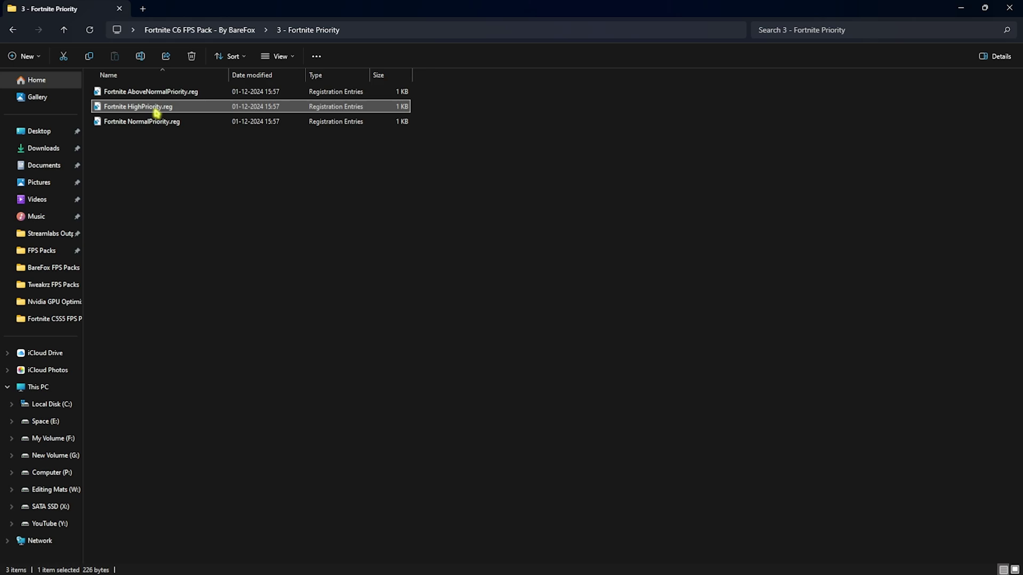
click(175, 122)
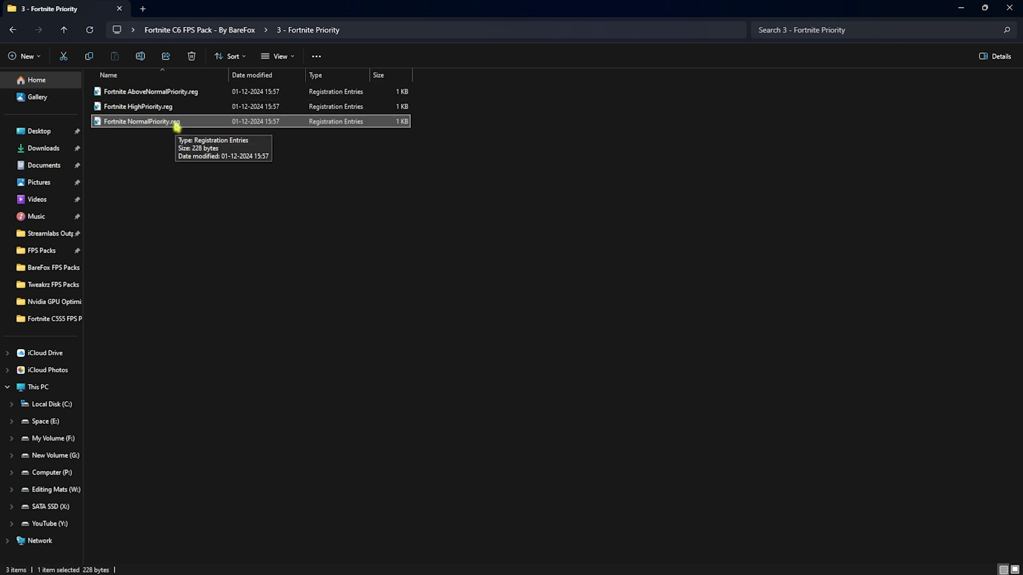
- Open BCD Tweaks.cmd from 4 - PC Optimization in Notepad
key(alt+Up)
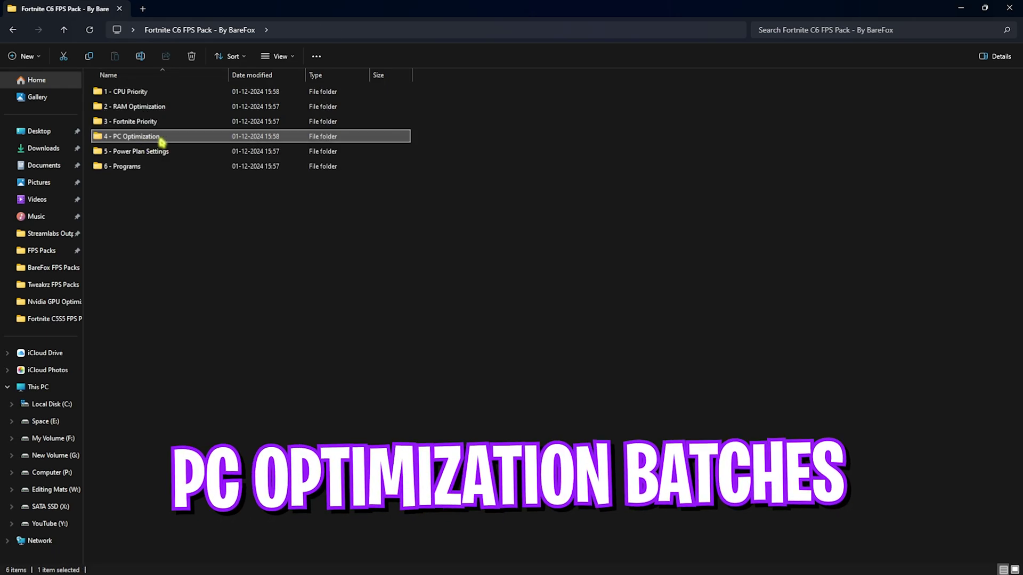
double_click(132, 138)
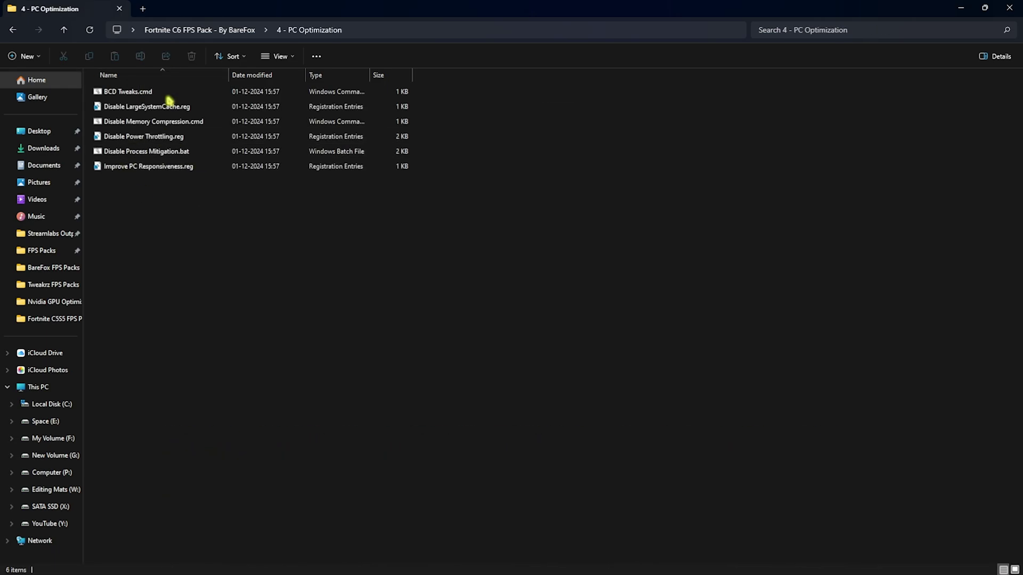
right_click(141, 91)
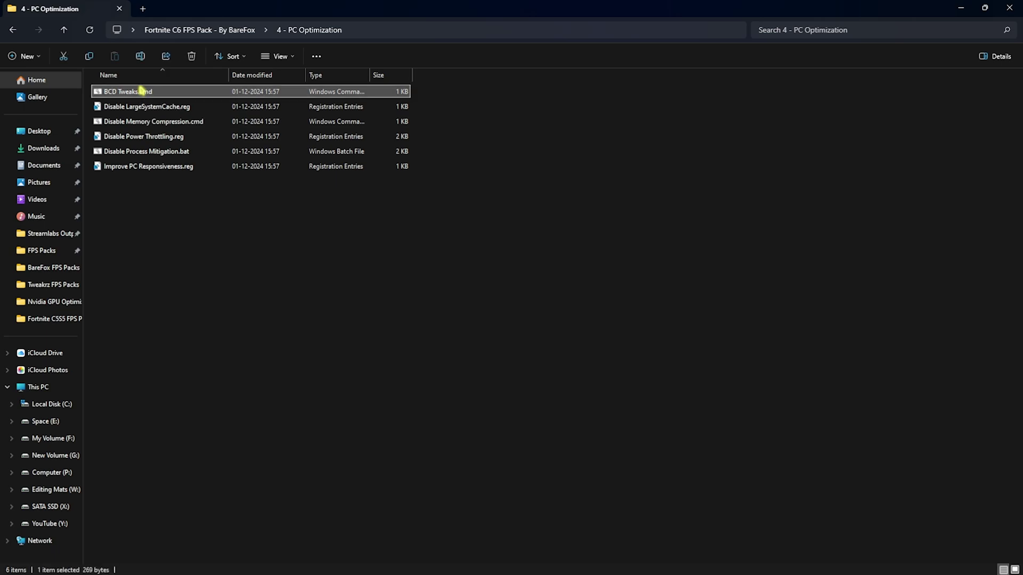
click(158, 250)
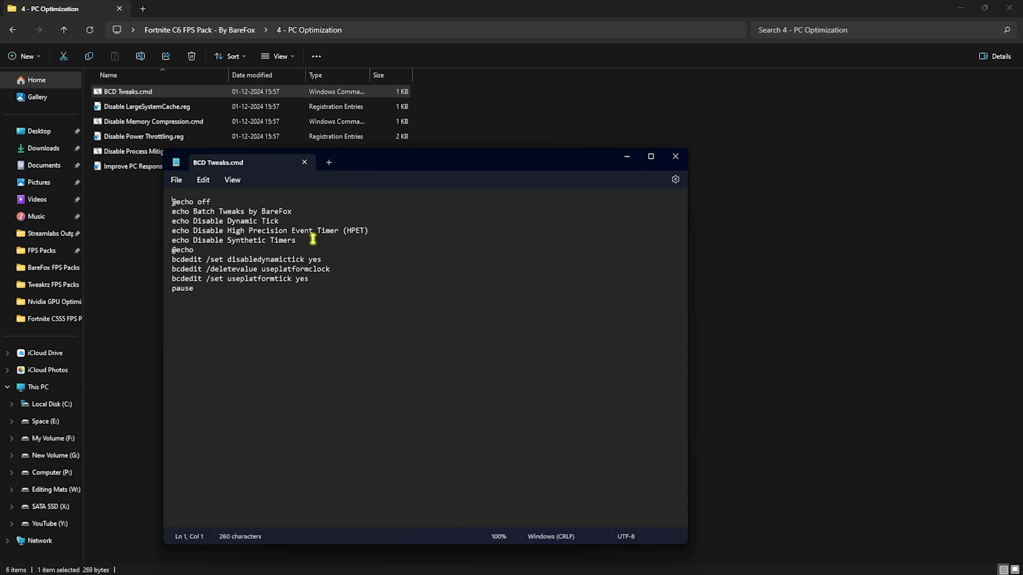
- Review the bcdedit disabledynamictick, useplatformclock and useplatformtick lines
double_click(187, 260)
click(207, 260)
drag(228, 261, 341, 270)
click(296, 264)
click(341, 270)
drag(250, 278, 290, 278)
click(245, 279)
drag(227, 278, 288, 278)
click(279, 278)
- Close BCD Tweaks.cmd and select each PC Optimization file, from LargeSystemCache.reg to Improve PC Responsiveness.reg
click(304, 162)
click(157, 109)
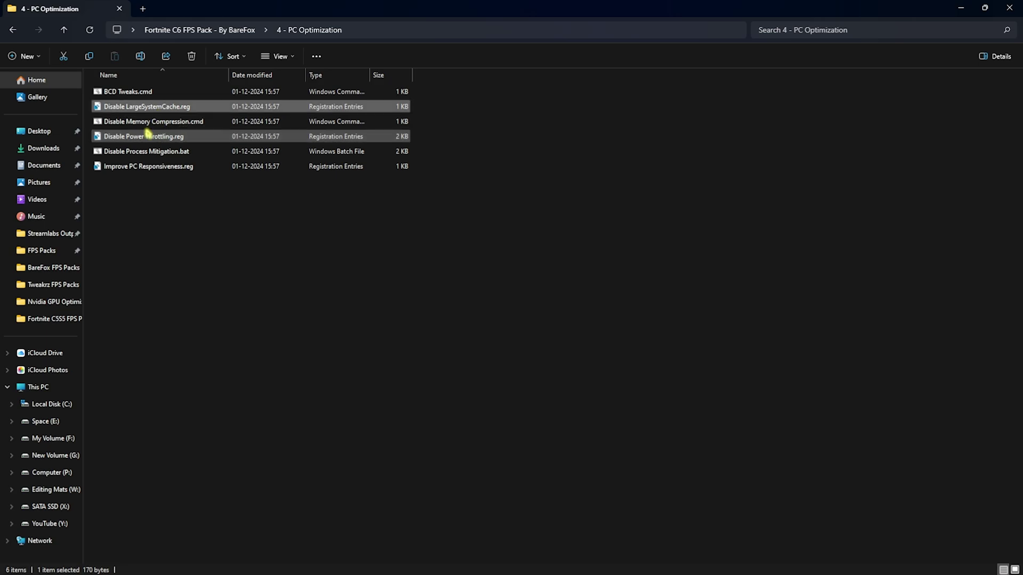
click(136, 122)
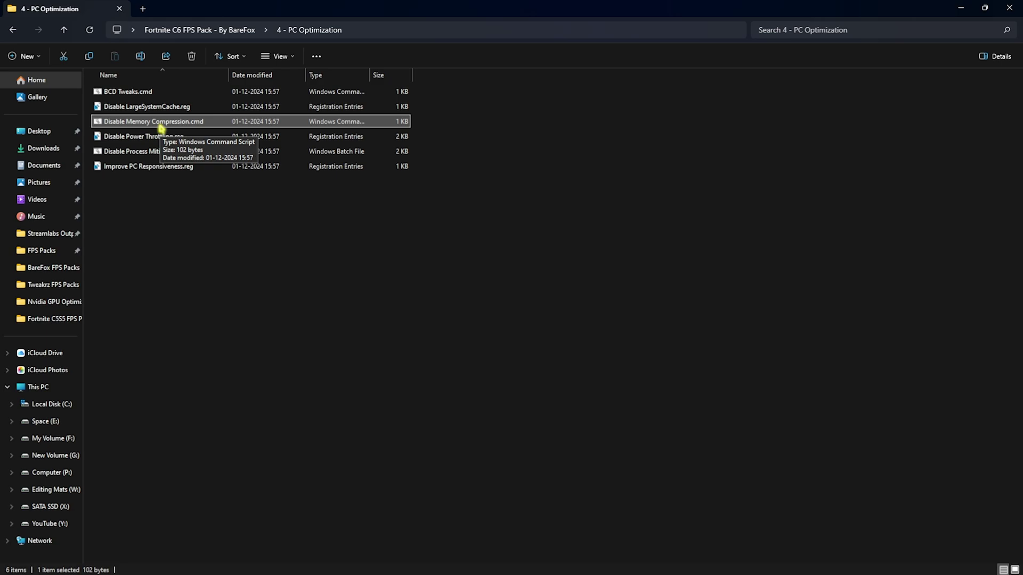
click(128, 136)
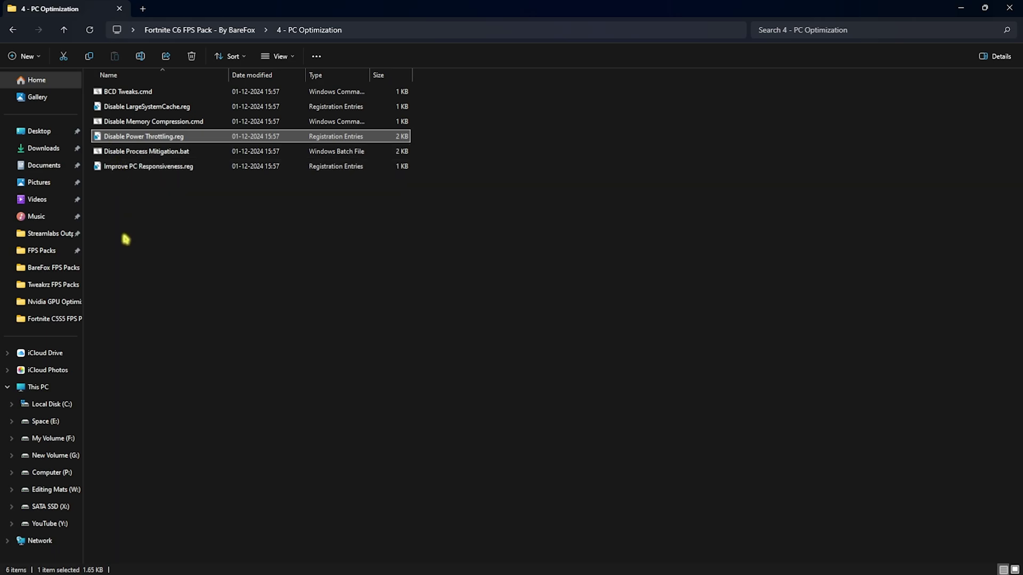
click(129, 152)
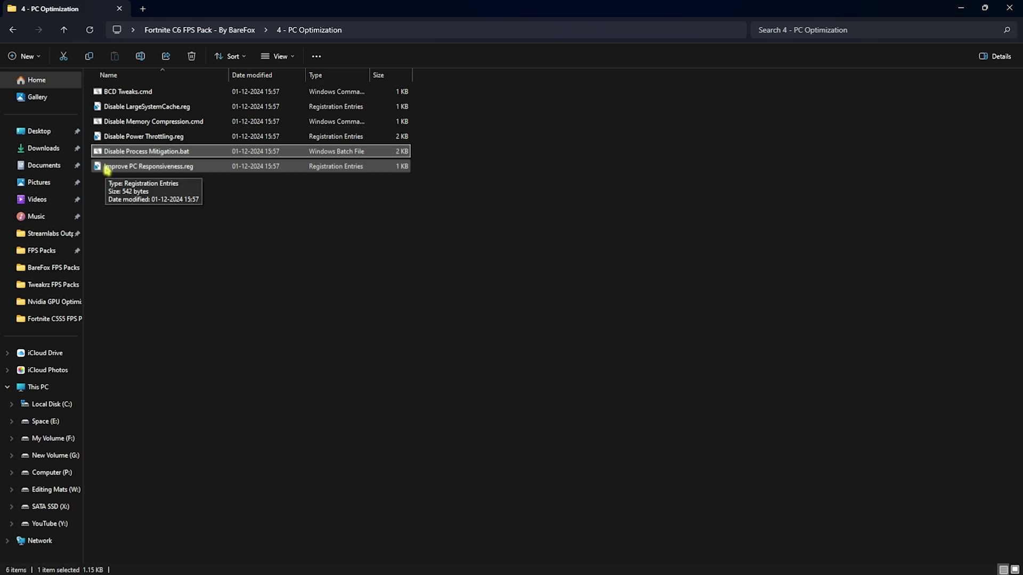
click(152, 170)
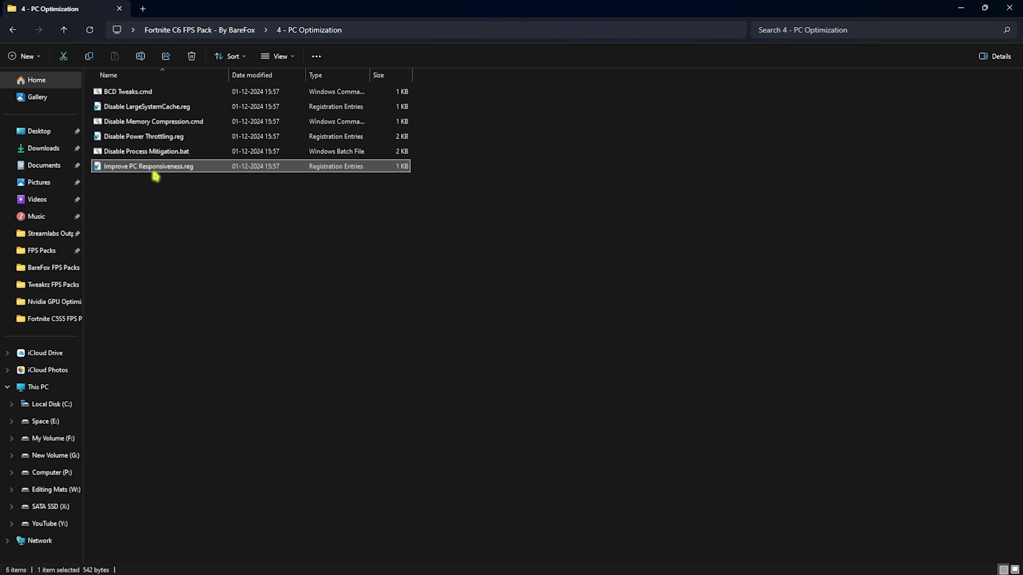
- Open the Import Ultimate Performance Power Plan script as text and highlight its powercfg duplicatescheme line
key(alt+Up)
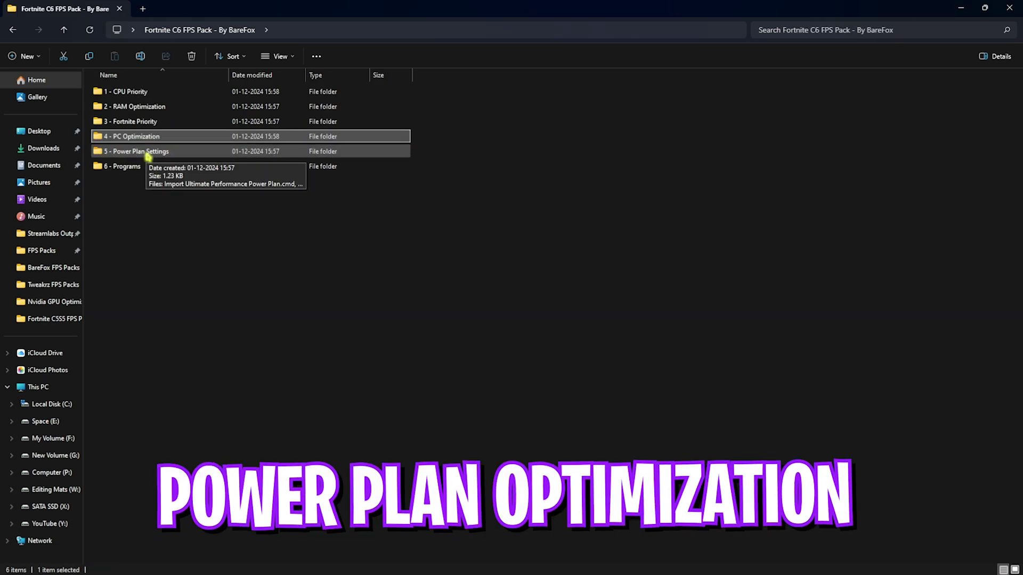
double_click(162, 152)
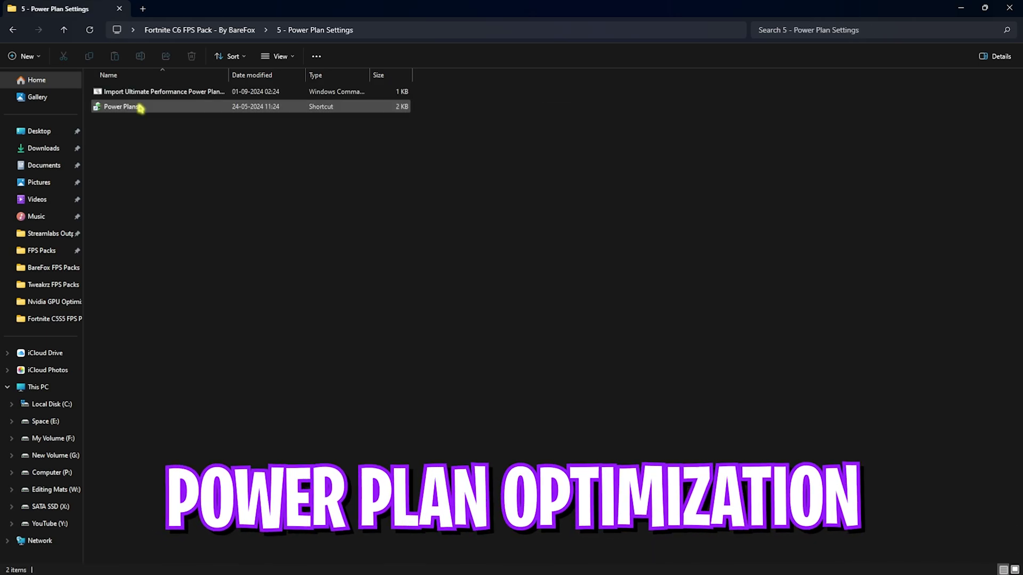
click(182, 95)
right_click(183, 94)
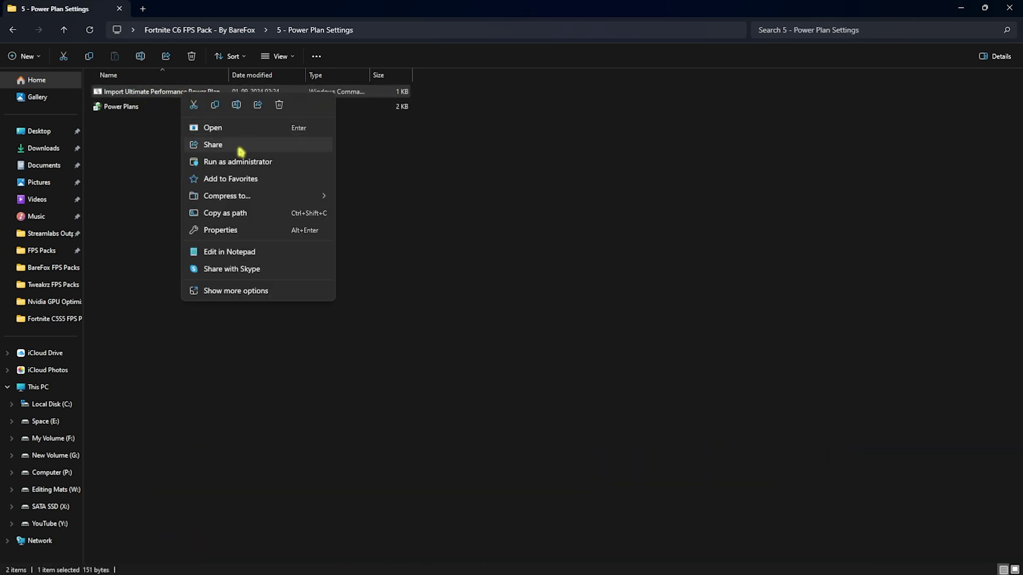
click(229, 252)
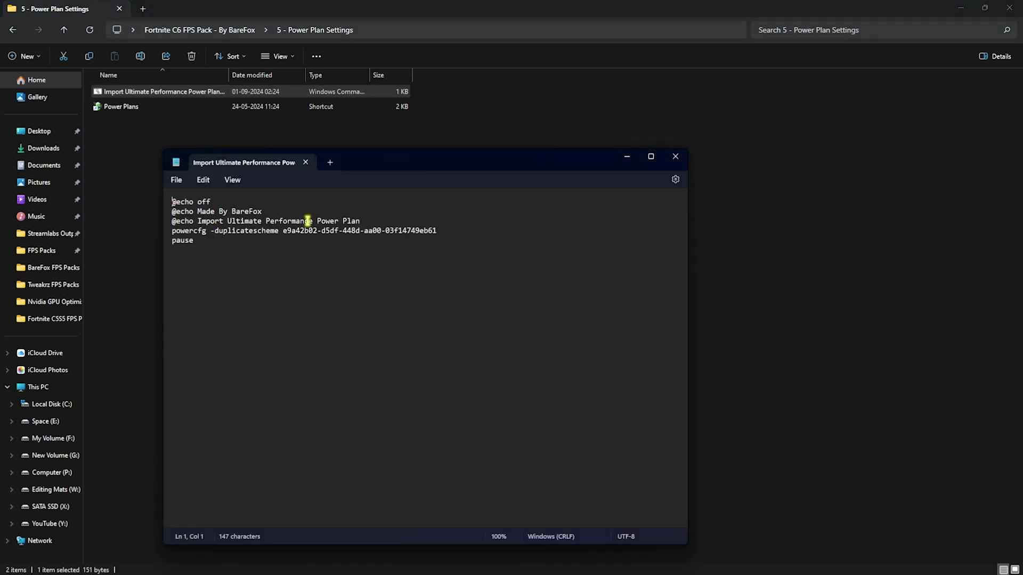
drag(172, 231, 434, 233)
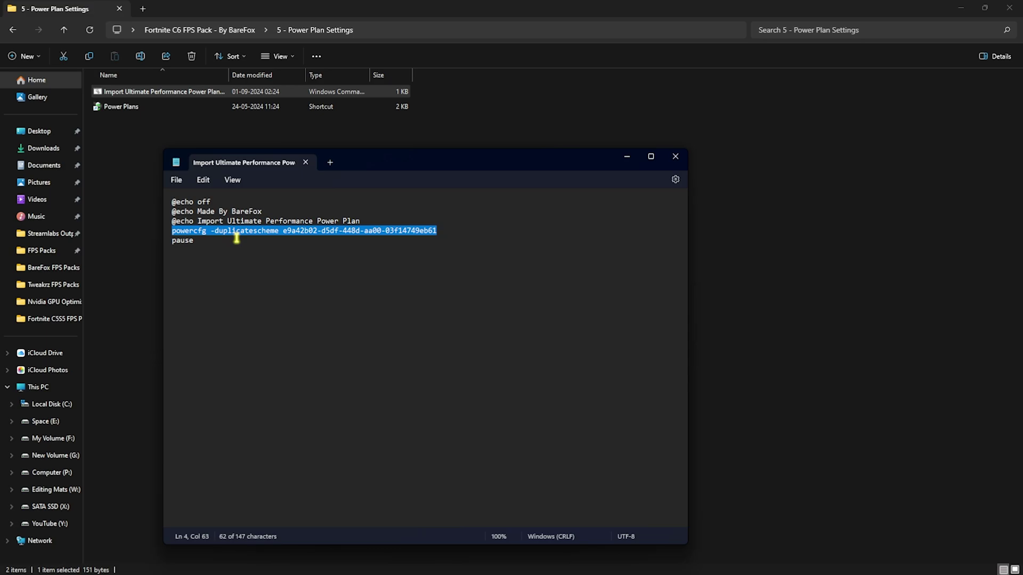
click(305, 163)
- Confirm Ultimate Performance is the selected plan in Power Options, then minimize it
click(120, 107)
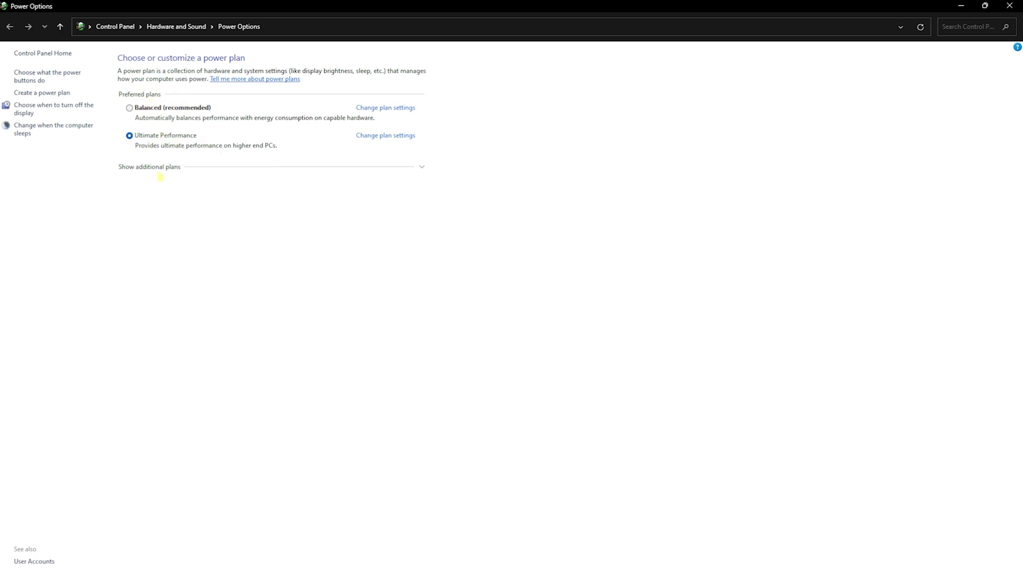
click(160, 169)
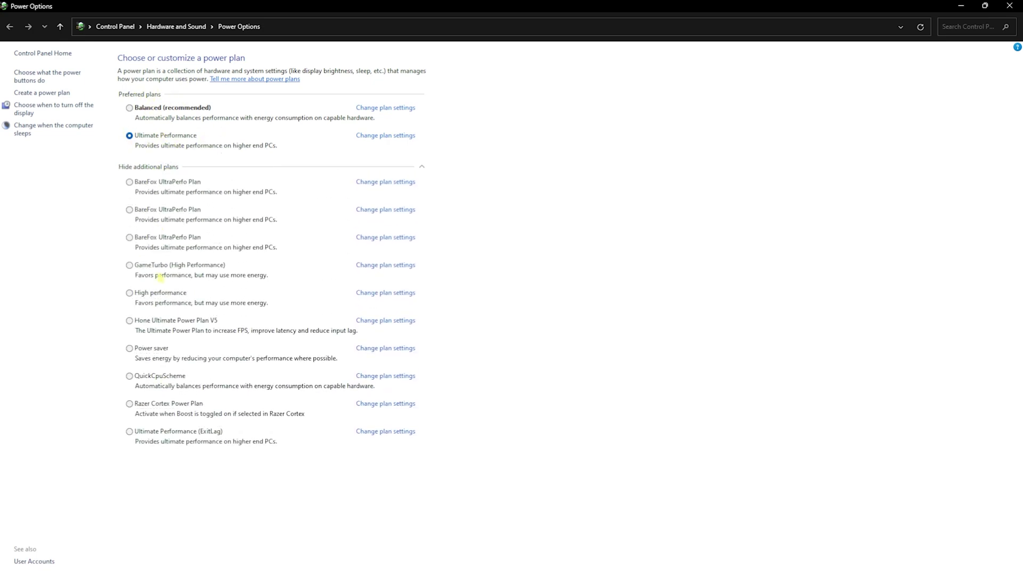
click(161, 167)
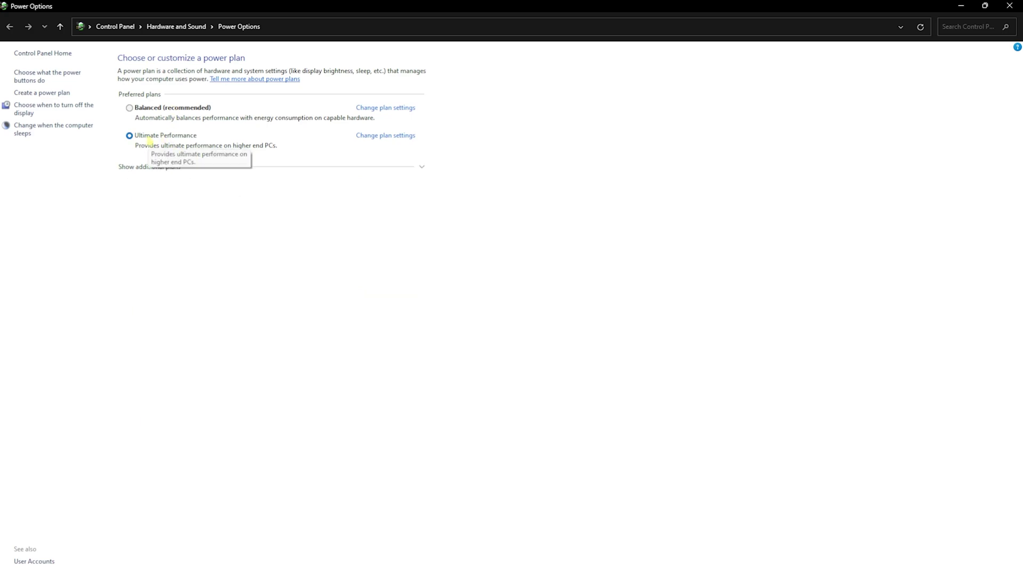
click(960, 6)
- Run Clean Temporary Files.bat from '6 - Programs' as administrator and confirm deleting all temp files
click(223, 30)
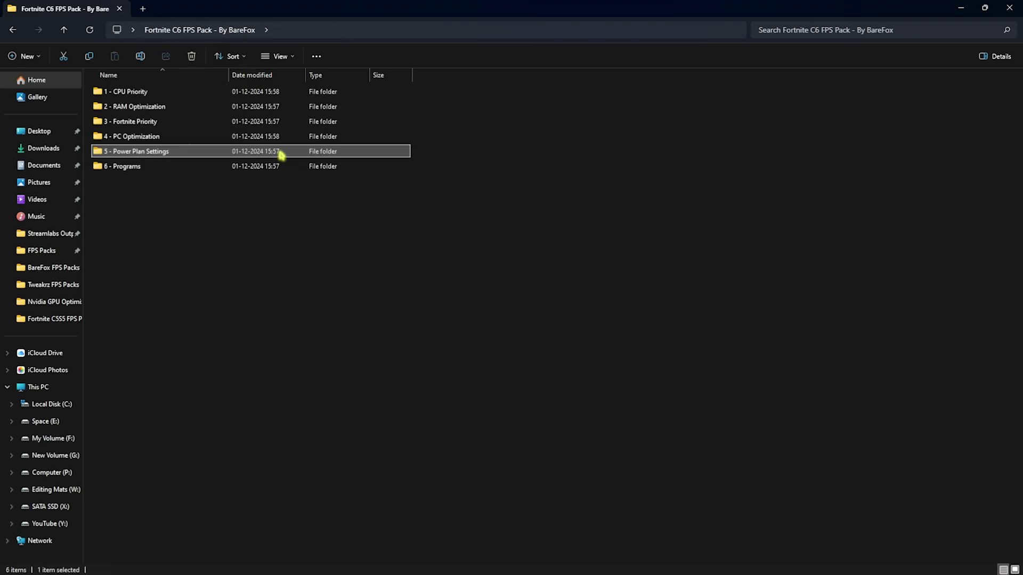
double_click(145, 169)
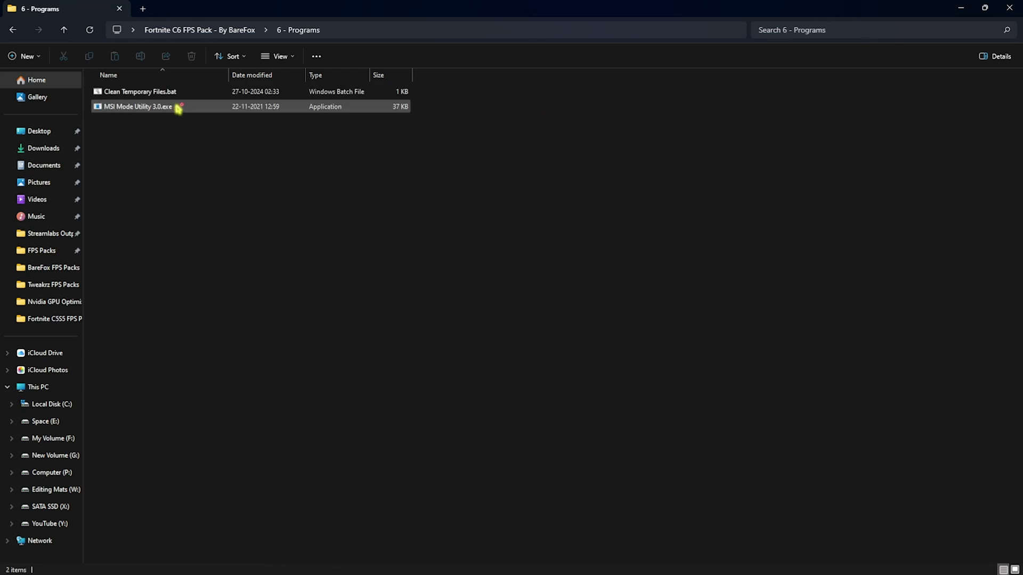
click(143, 94)
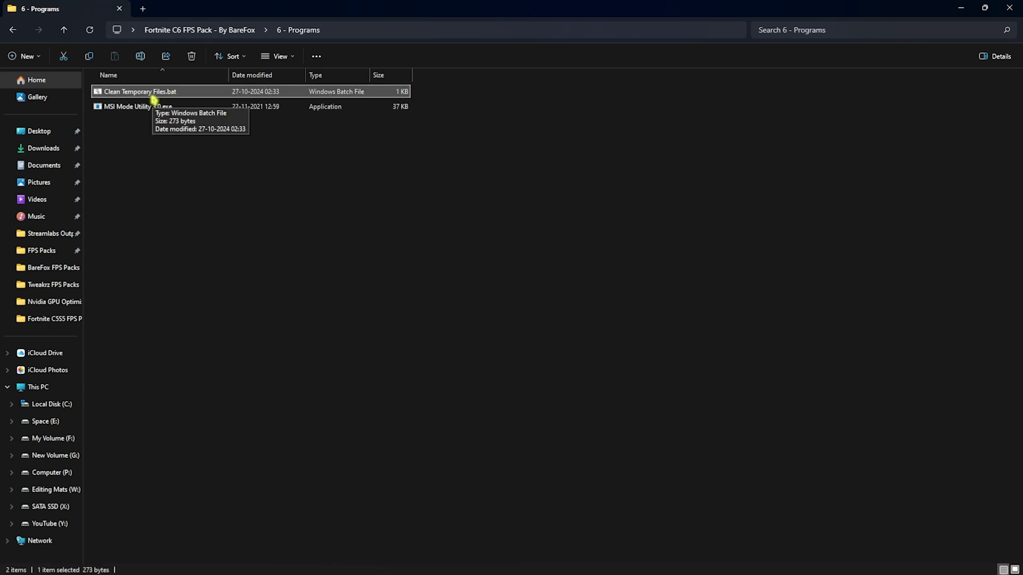
right_click(153, 97)
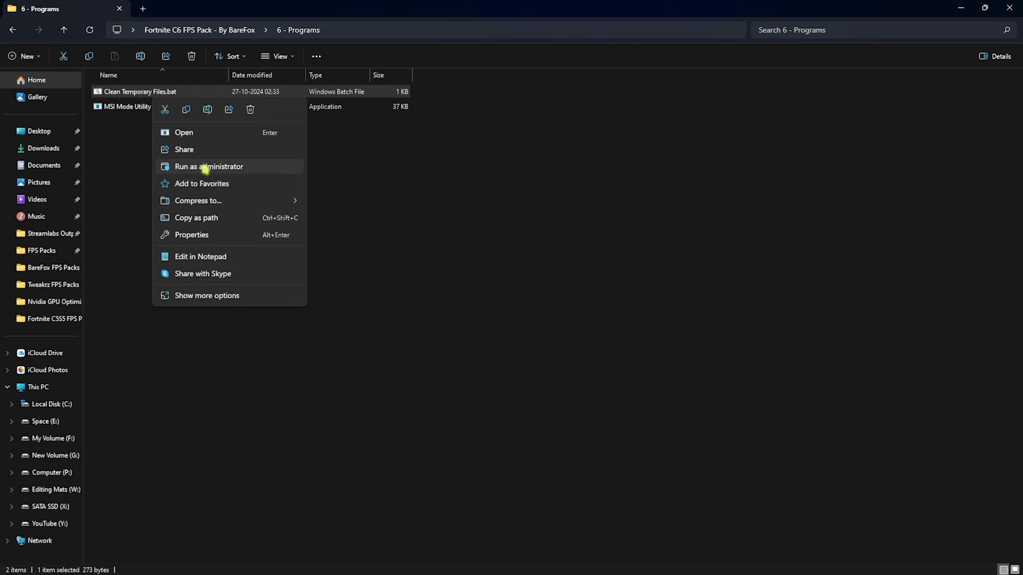
click(205, 167)
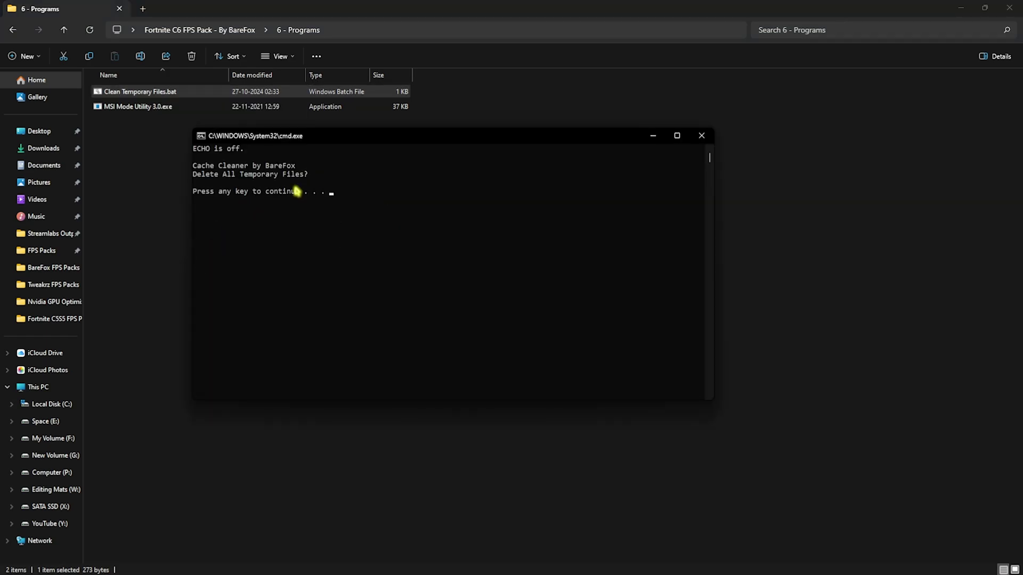
key(Return)
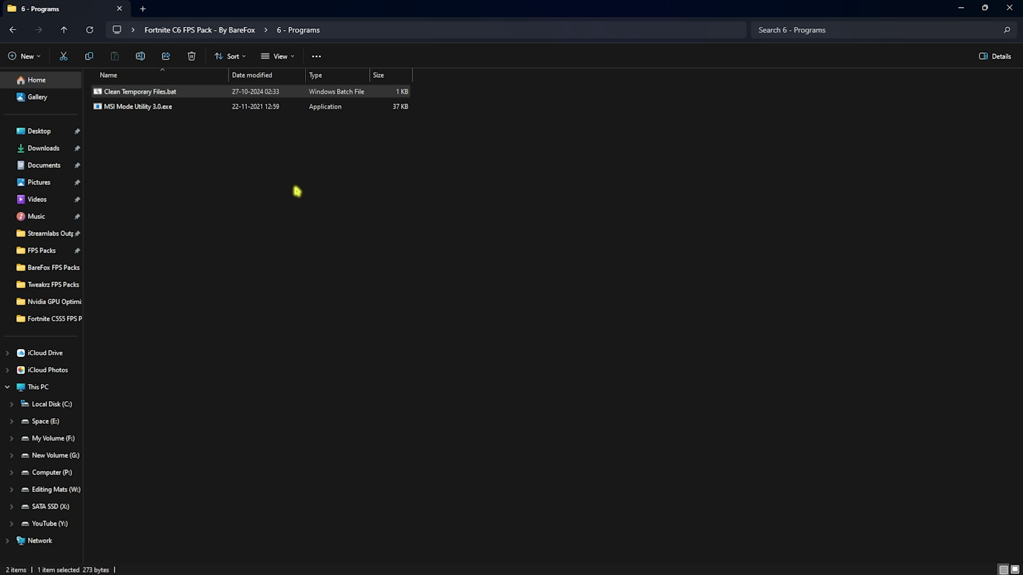
- Launch MSI Mode Utility 3.0 as administrator and set the RTX 2070 SUPER's interrupt priority to High
click(153, 108)
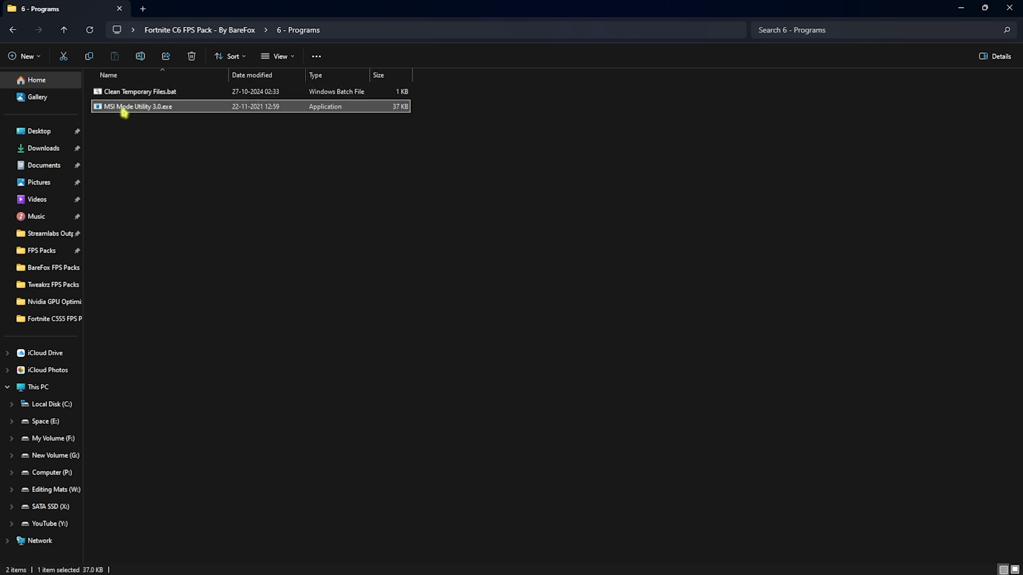
right_click(190, 108)
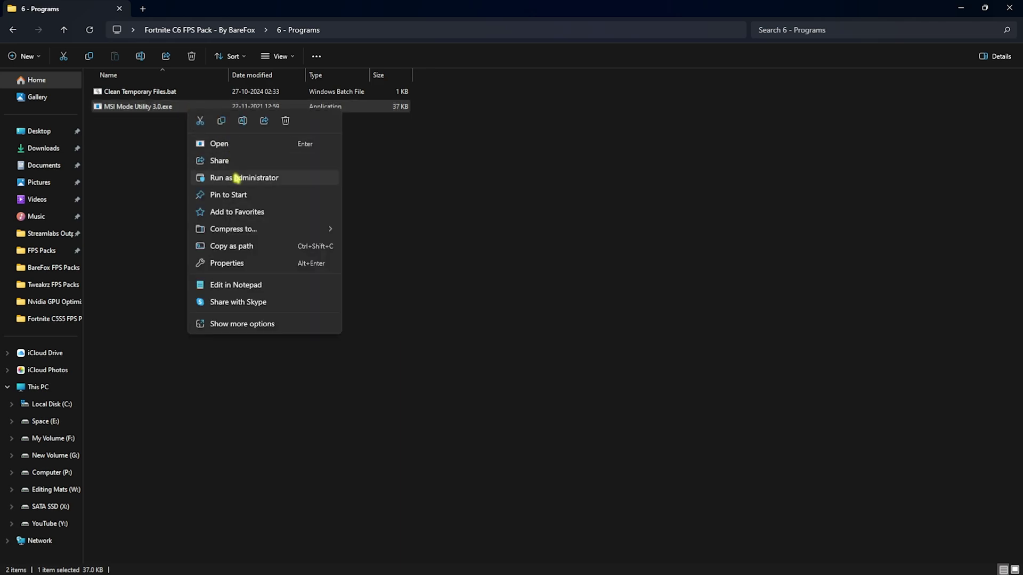
click(237, 178)
click(160, 226)
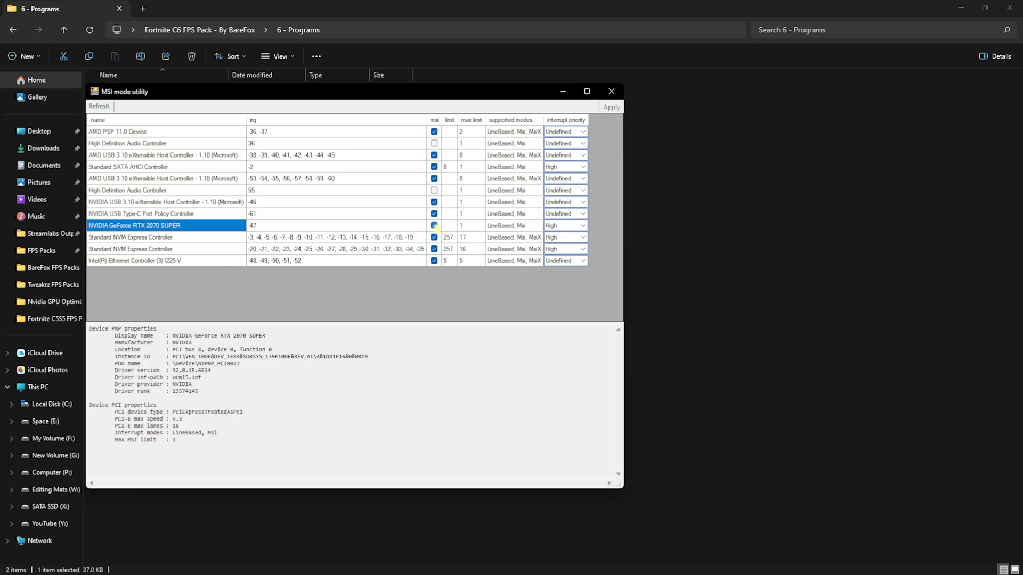
click(582, 226)
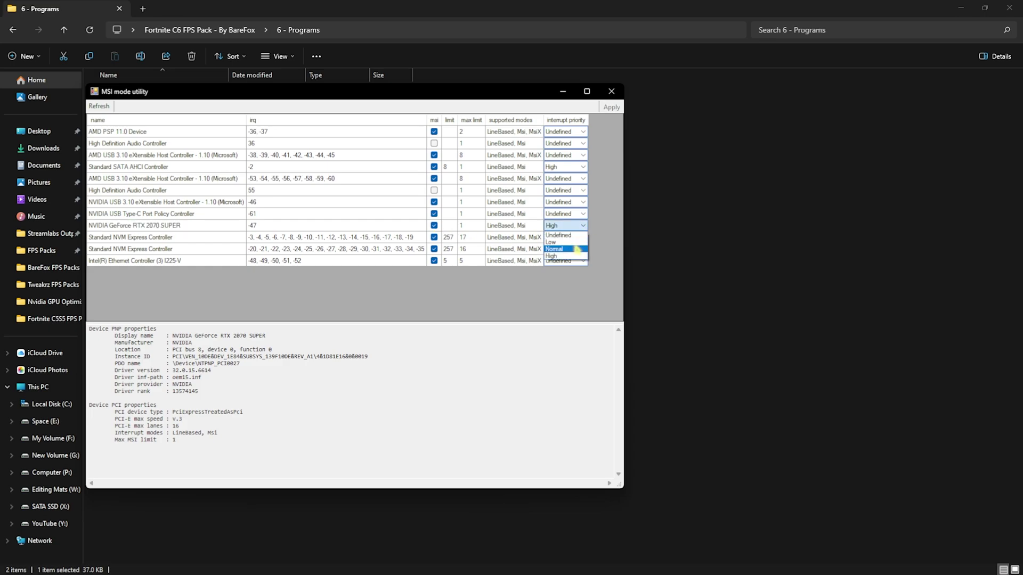
click(565, 257)
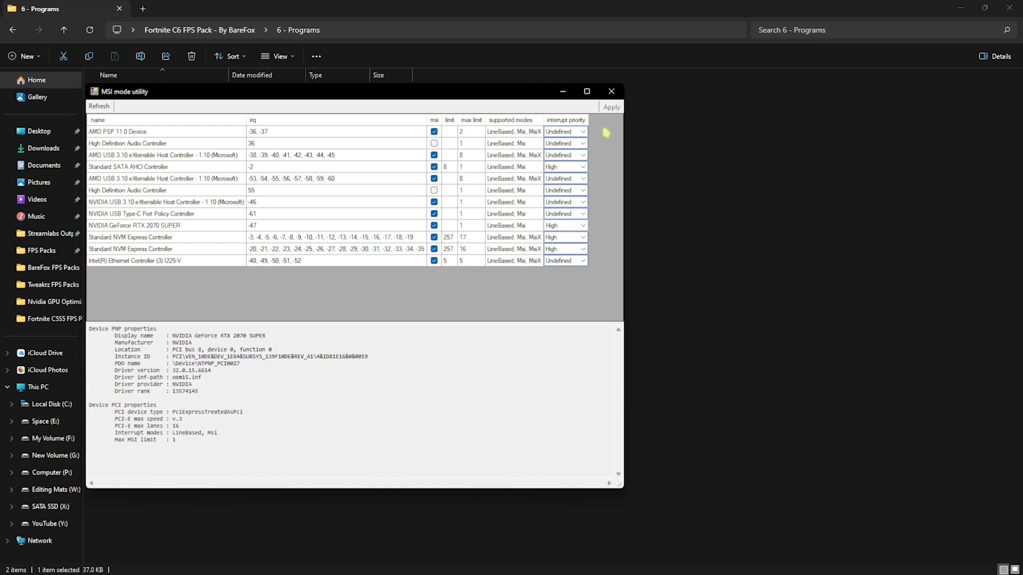
- Close the MSI utility and File Explorer, then open the AppData folder from Run
click(611, 91)
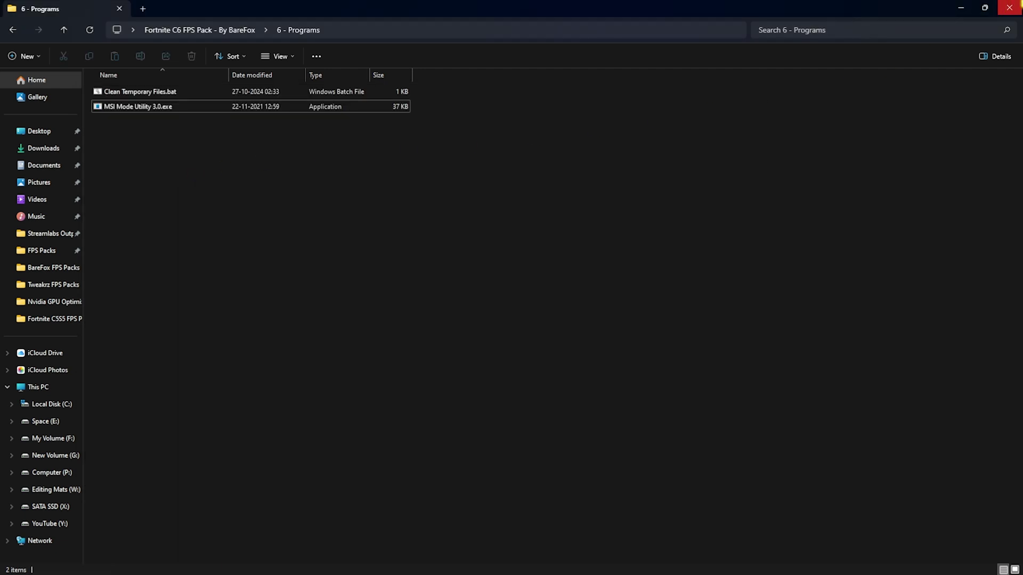
click(1020, 4)
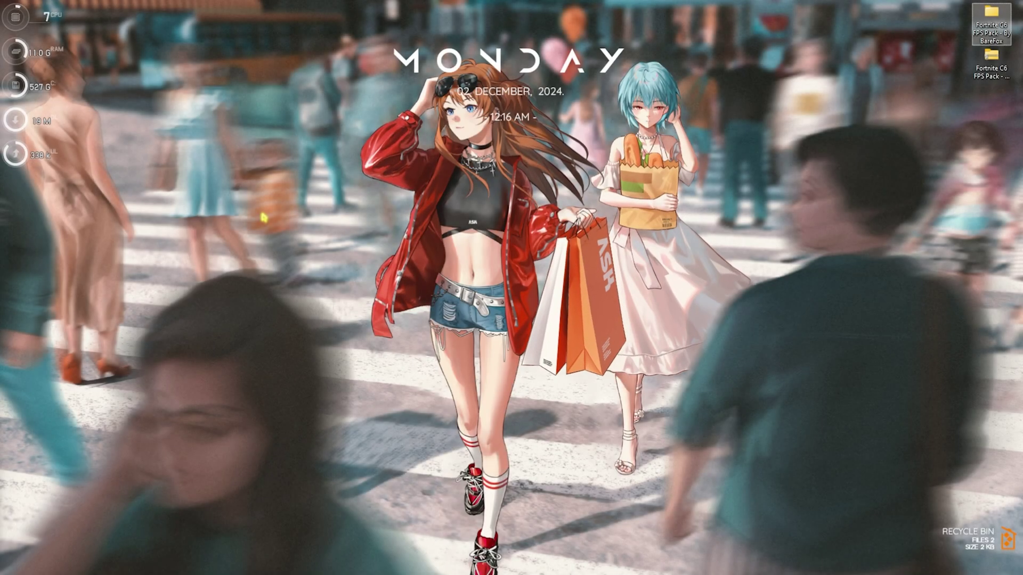
key(super)
key(super)
key(super+r)
text(appdata)
key(Return)
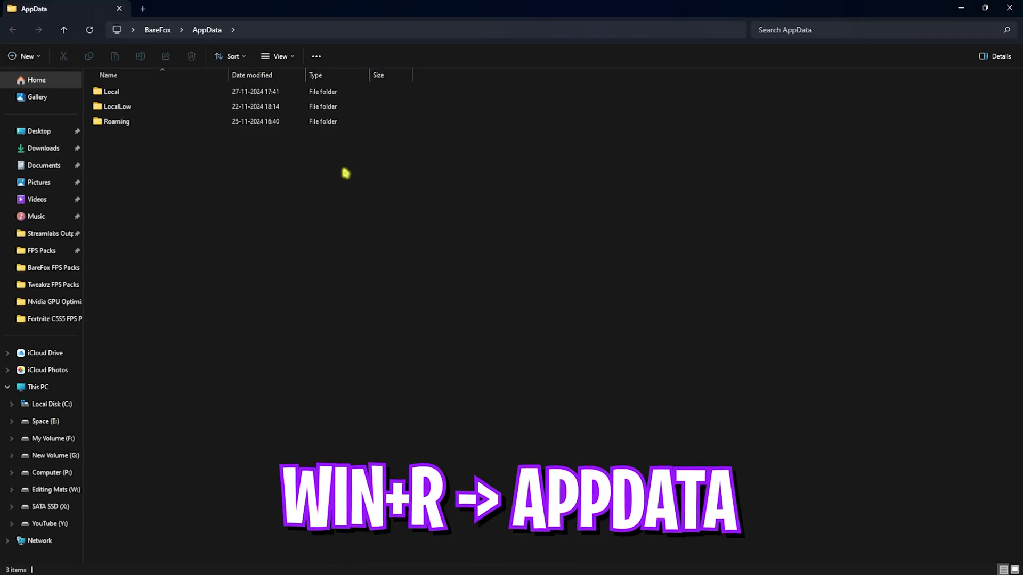
- Go to Local > FortniteGame > Saved > Config > WindowsClient and open GameUserSettings.ini maximized in Notepad
double_click(128, 94)
key(f)
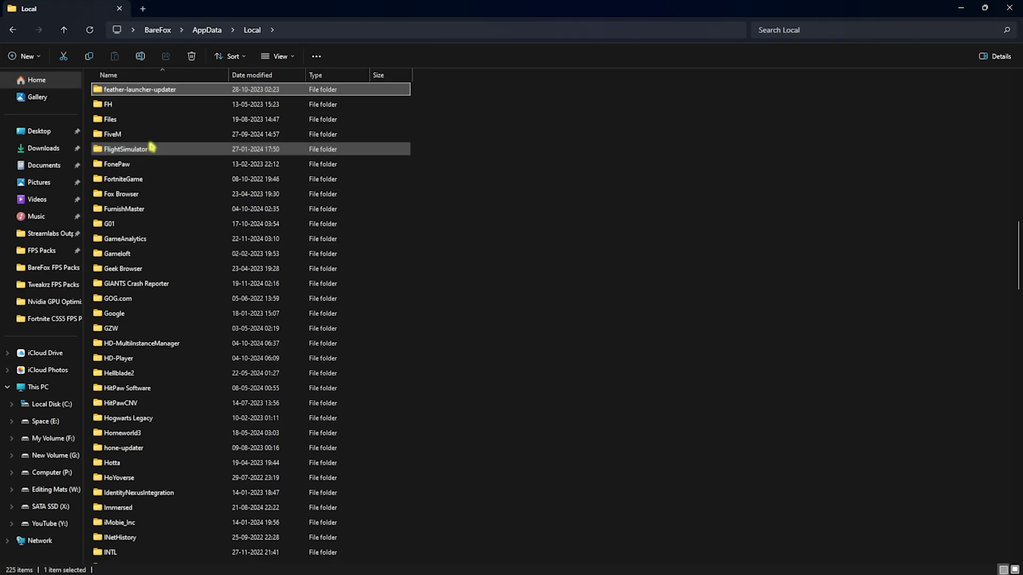
double_click(146, 181)
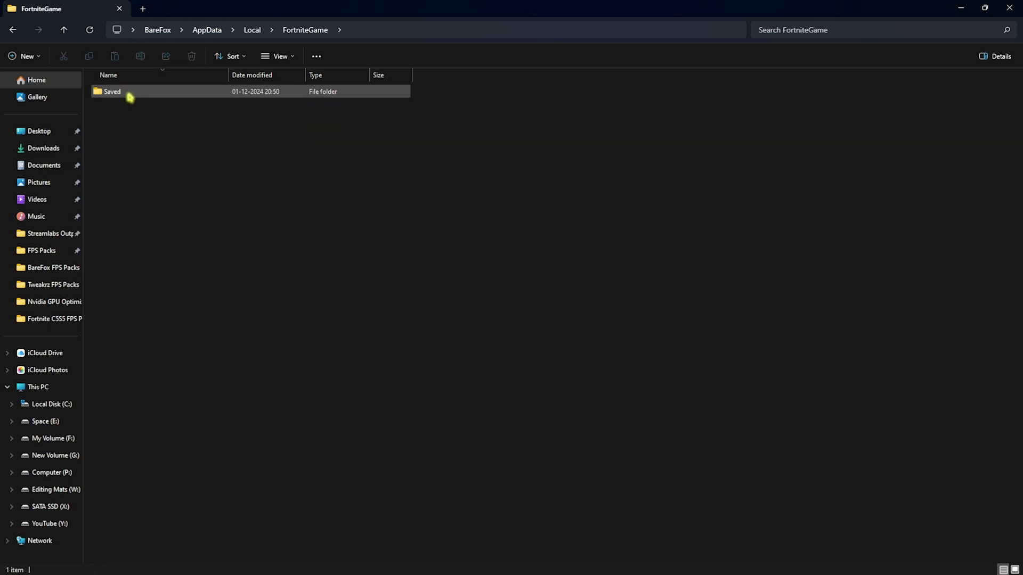
click(130, 96)
double_click(142, 95)
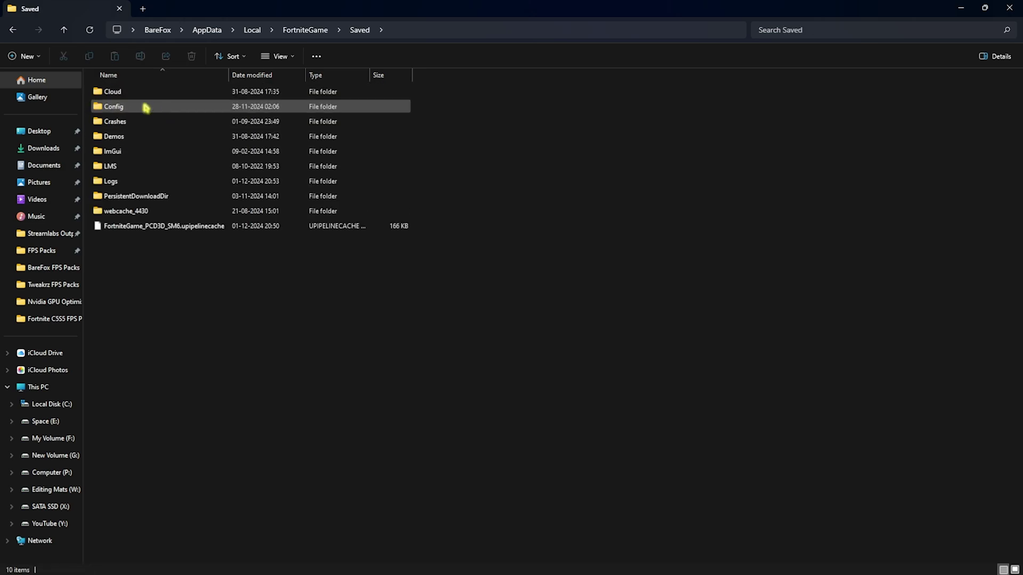
double_click(145, 106)
double_click(156, 107)
double_click(151, 107)
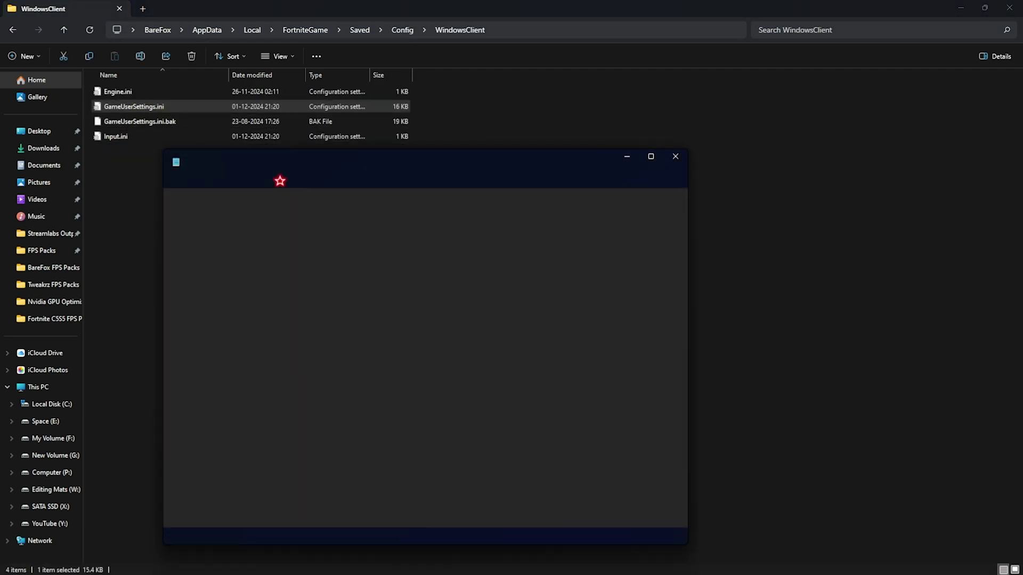
key(super+Up)
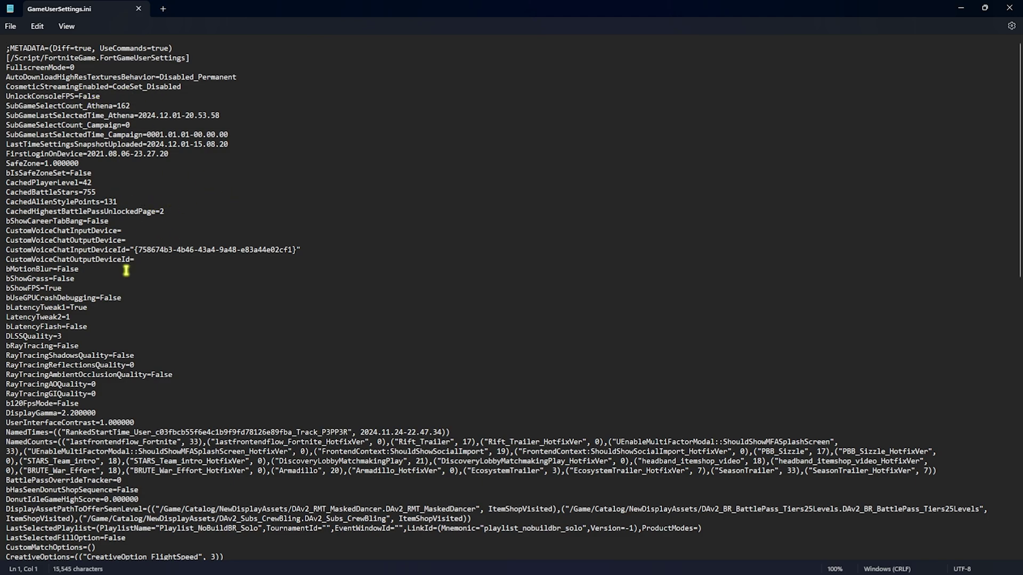
- Review the bMotionBlur False, bShowGrass False, bShowFPS True and bLatencyFlash False entries
drag(10, 269, 56, 270)
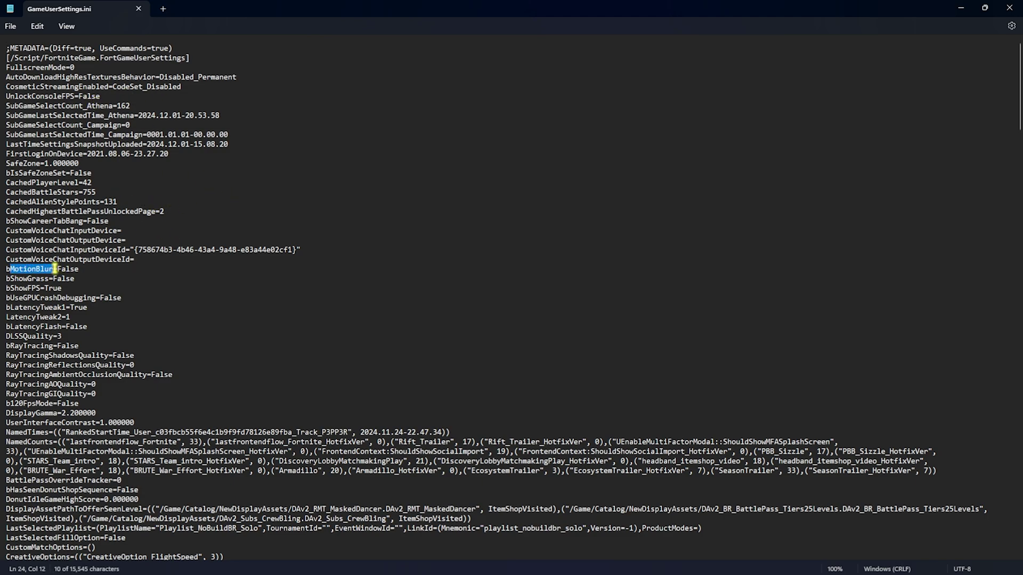
click(55, 269)
double_click(70, 269)
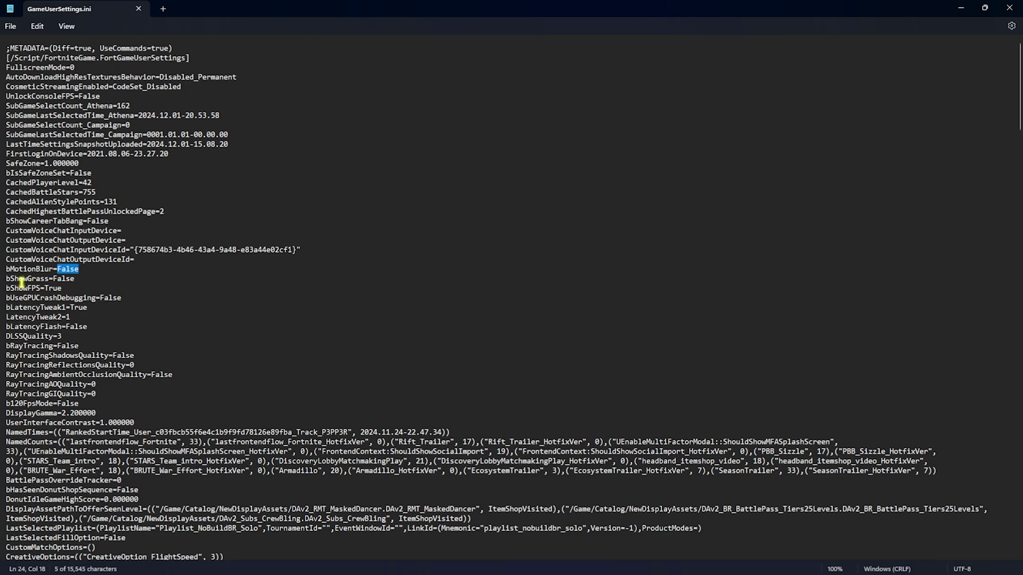
drag(10, 278, 41, 290)
click(48, 278)
double_click(64, 279)
double_click(56, 288)
click(64, 308)
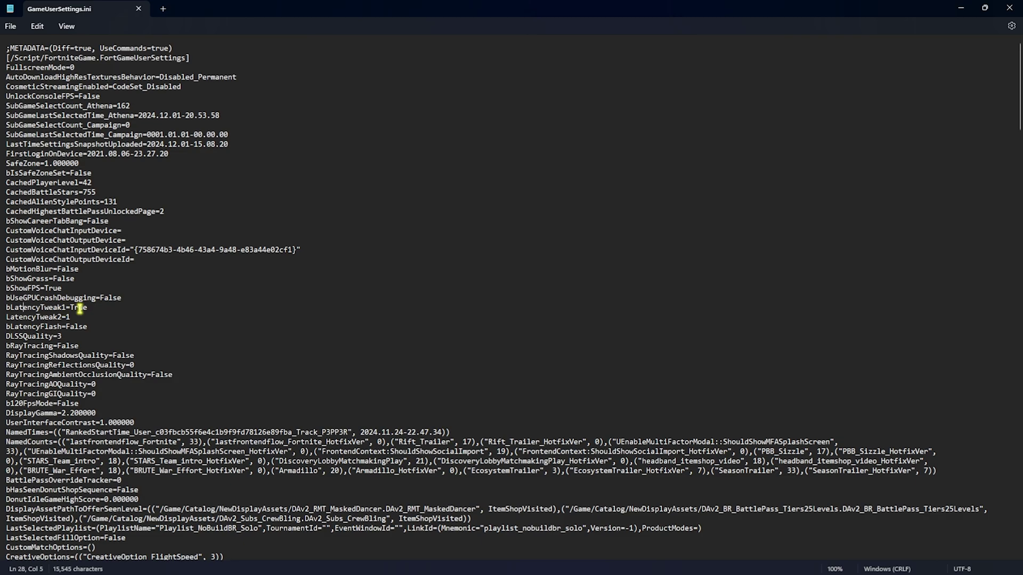
double_click(12, 328)
click(81, 327)
- Review the bUseHeadphoneMode and bDisableMouseAcceleration settings further down the file
scroll(123, 344, down, 7)
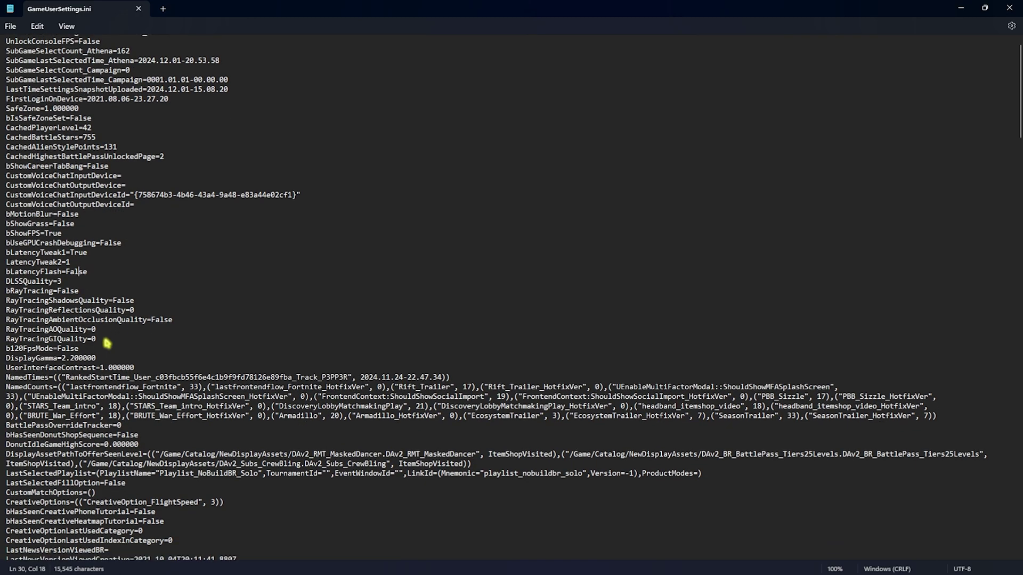
scroll(106, 343, down, 9)
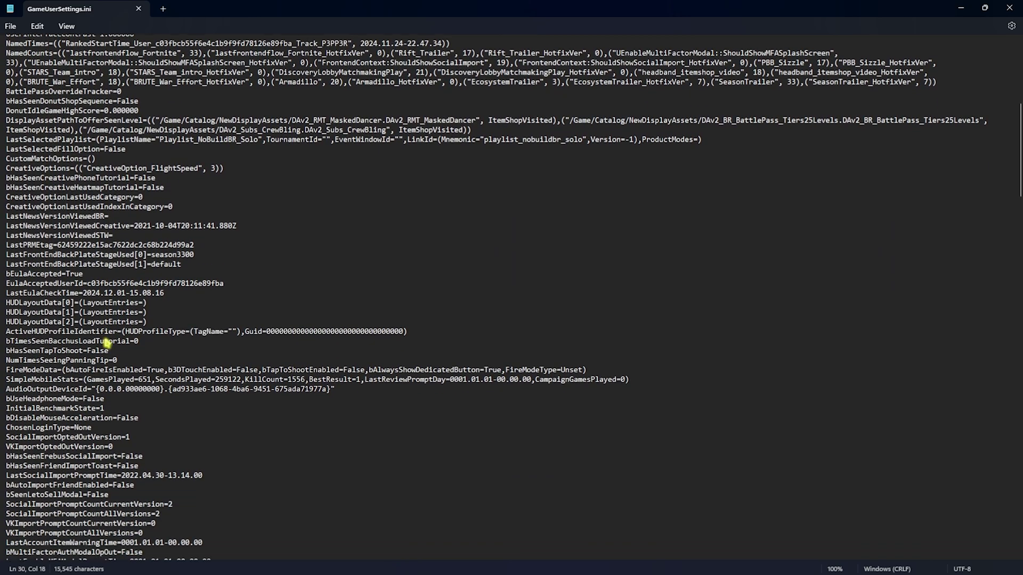
drag(15, 328, 168, 327)
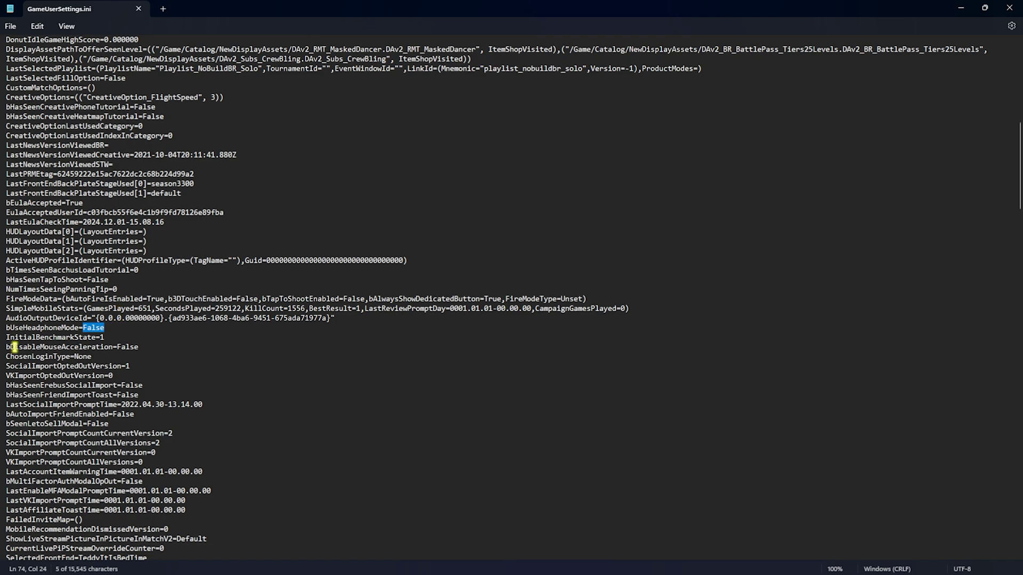
drag(15, 346, 113, 352)
click(121, 357)
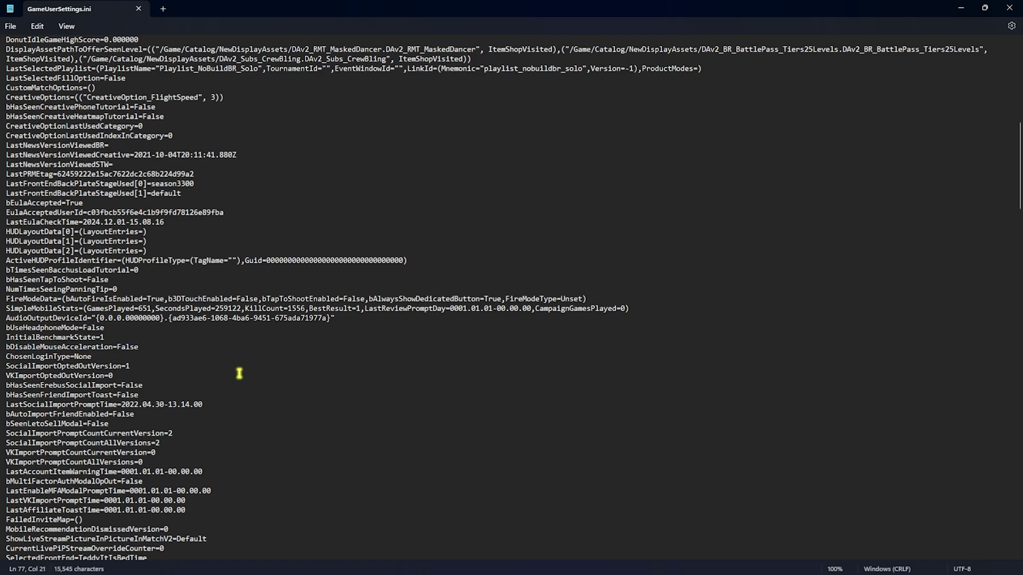
- Change bAllowDownloadHighResMips to False and edit the AudioQualityLevel value
scroll(173, 354, down, 2)
scroll(173, 354, down, 8)
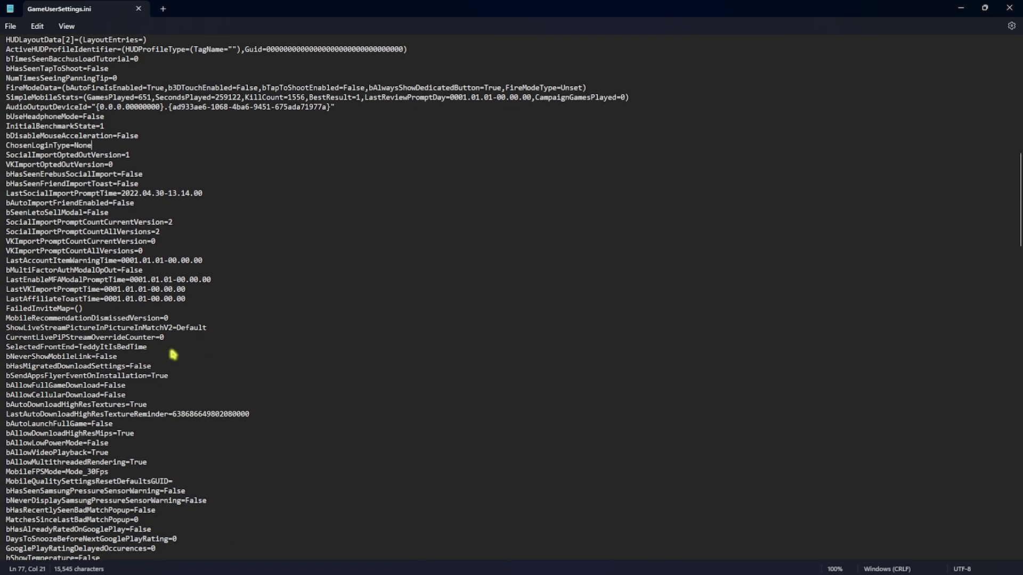
drag(11, 356, 94, 361)
double_click(128, 357)
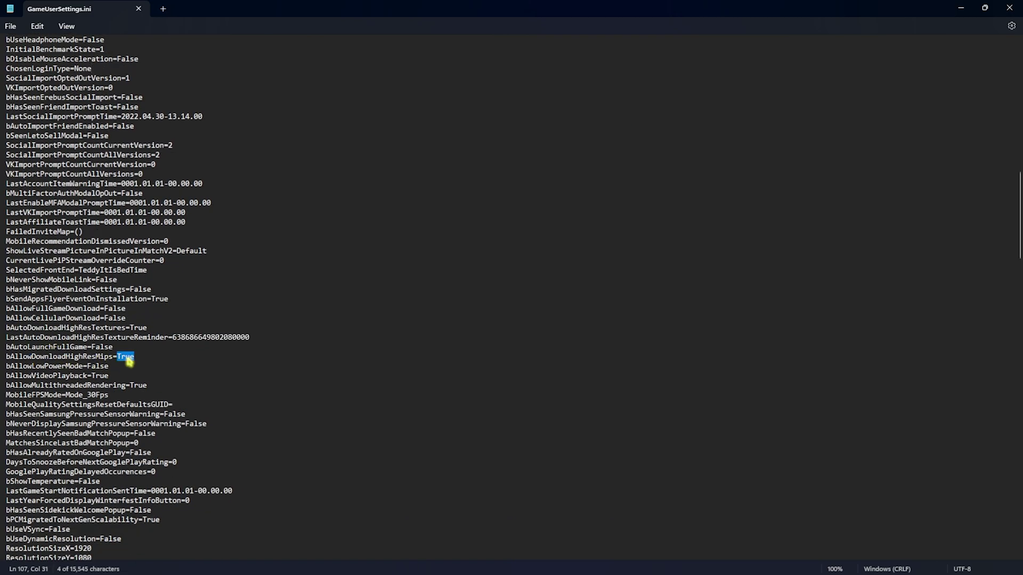
text(False)
scroll(194, 354, down, 9)
drag(7, 346, 62, 357)
click(82, 348)
key(Delete)
text(1)
- Check that LowInputLatencyModeEnabled and AllowUserSettingLowInputLatencyMode are both True
scroll(28, 285, down, 15)
drag(10, 289, 215, 290)
double_click(129, 289)
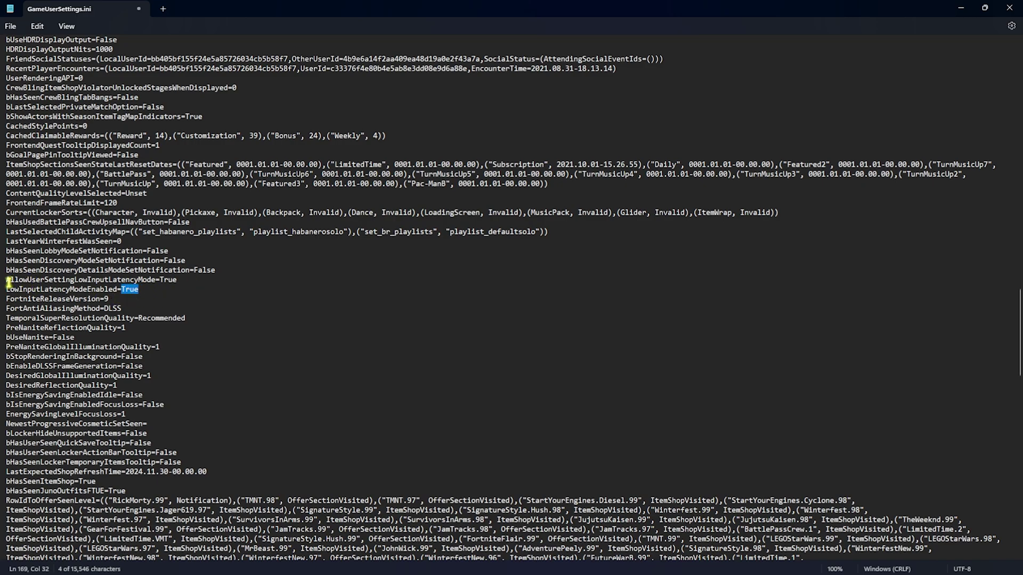
drag(9, 283, 208, 290)
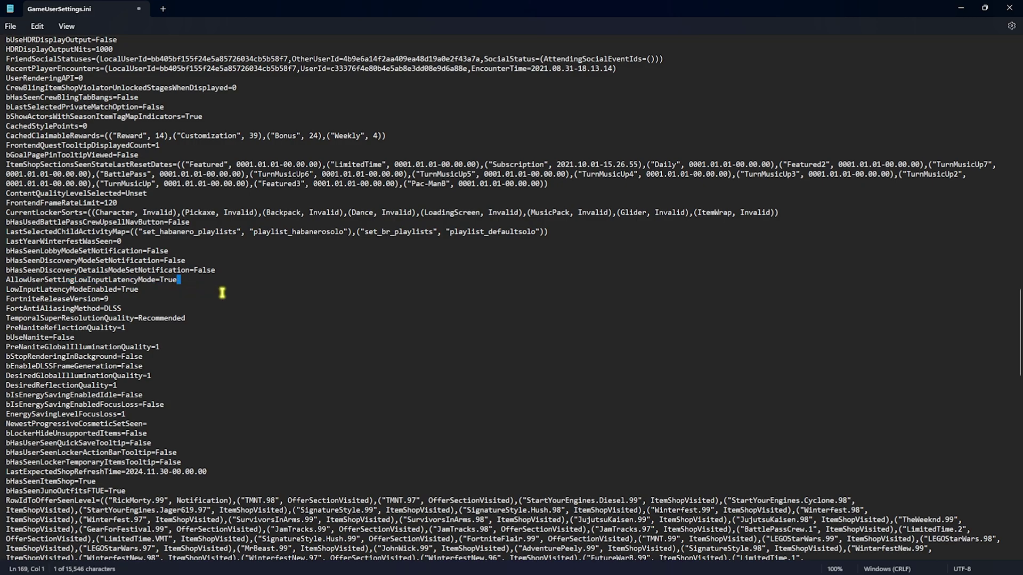
- Change sg.ViewDistanceQuality to 2 under [ScalabilityGroups], leaving ResolutionQuality at 100
click(222, 293)
scroll(160, 282, down, 20)
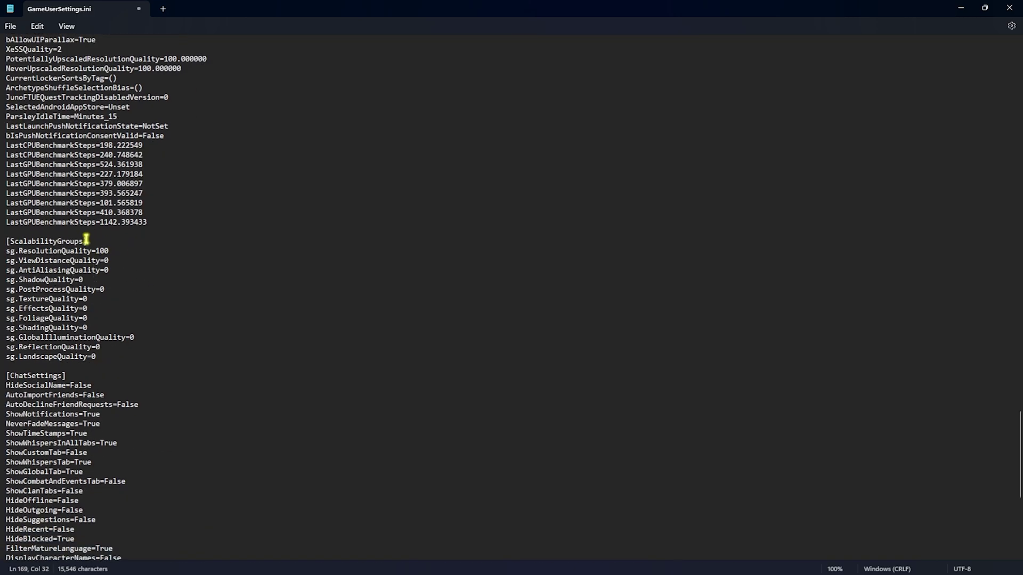
triple_click(24, 242)
key(Right)
double_click(101, 251)
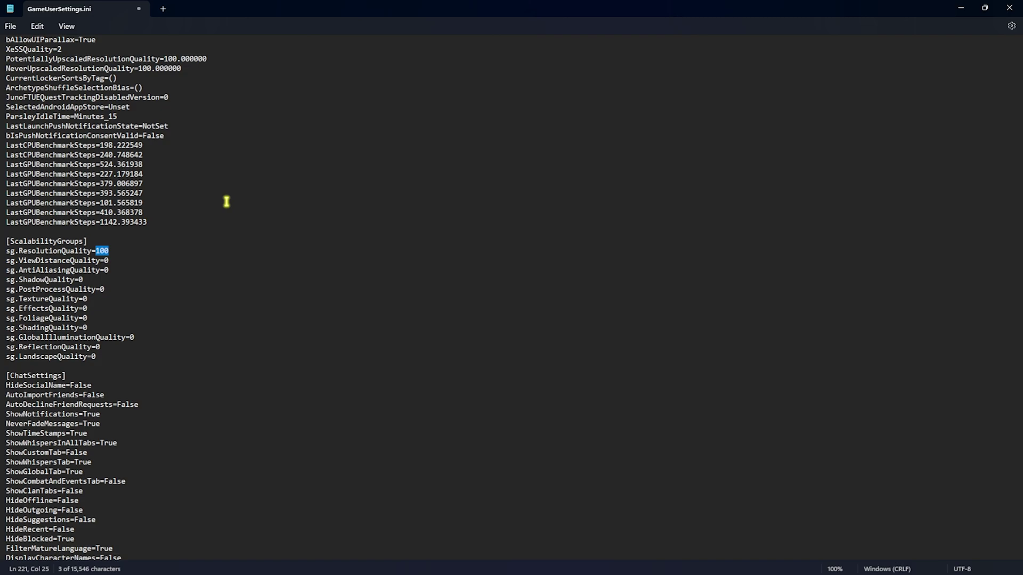
drag(22, 261, 108, 263)
click(58, 261)
text(2)
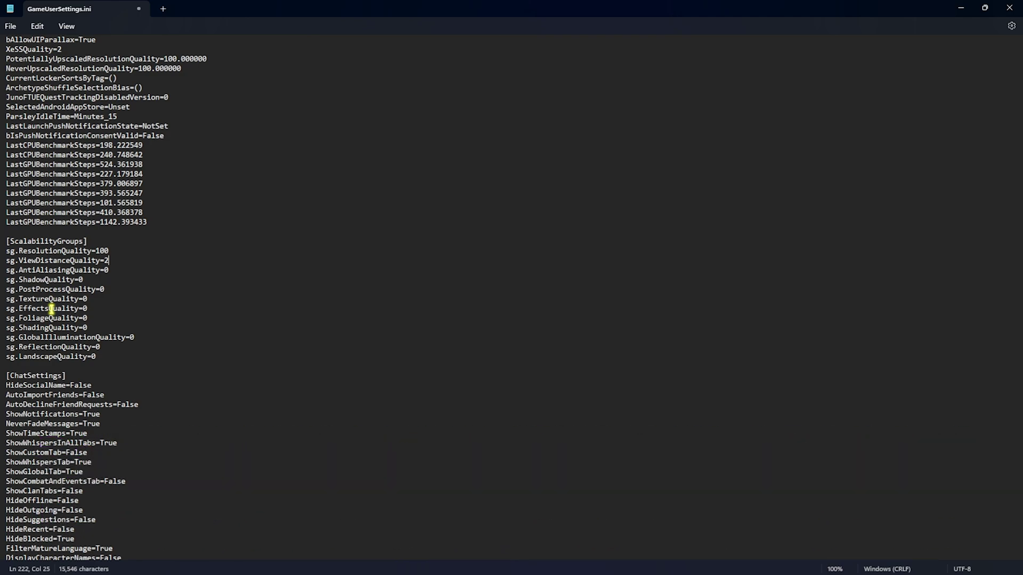
- Check that PreferredRHI is dx11, then close Notepad
scroll(52, 308, down, 10)
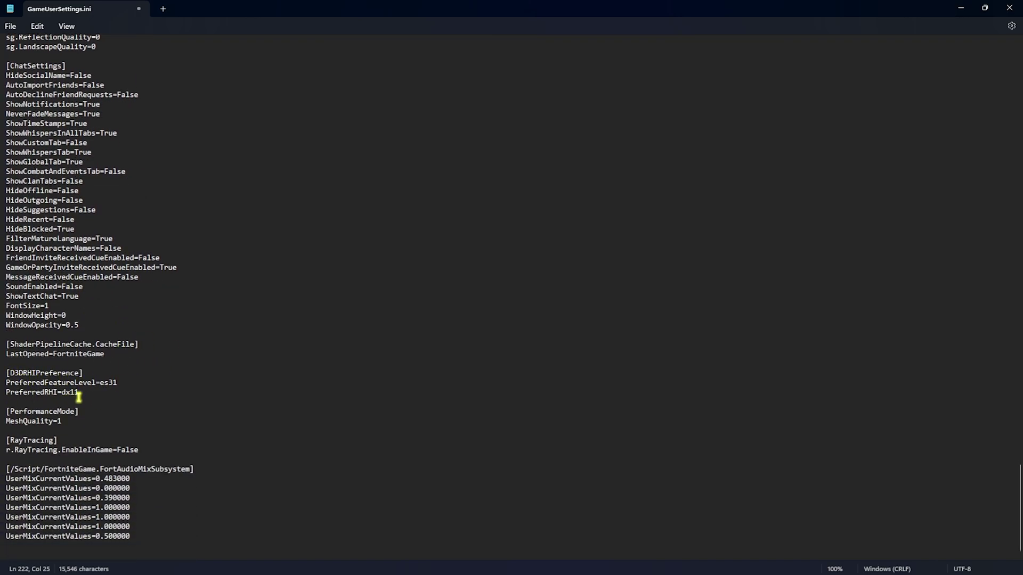
drag(10, 394, 68, 396)
click(56, 394)
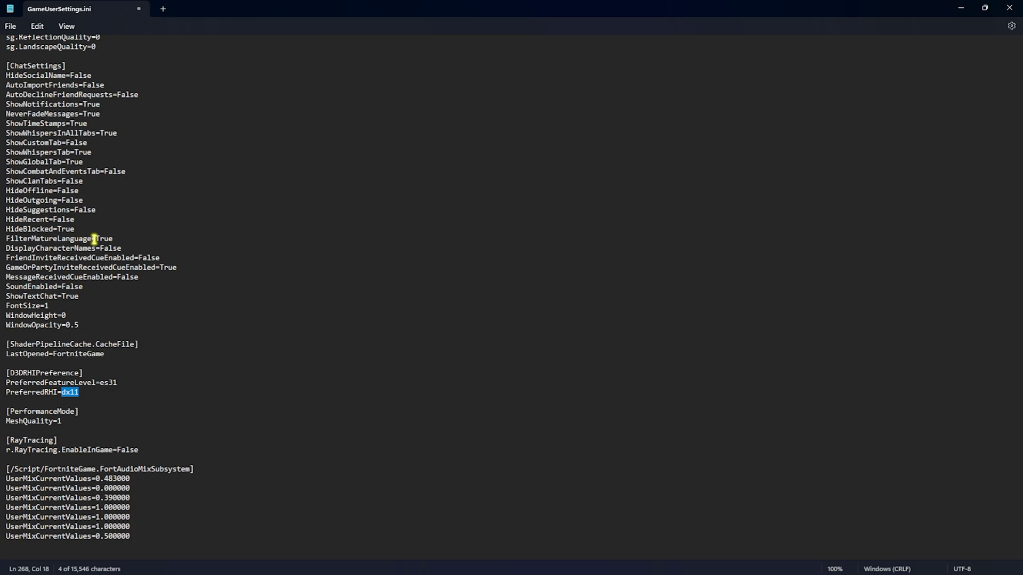
click(267, 202)
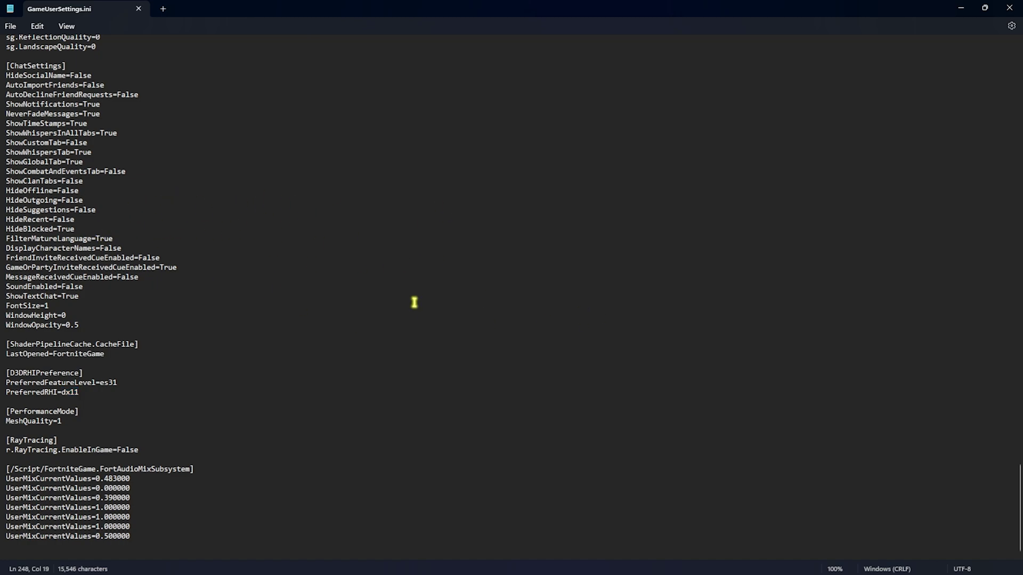
click(1009, 7)
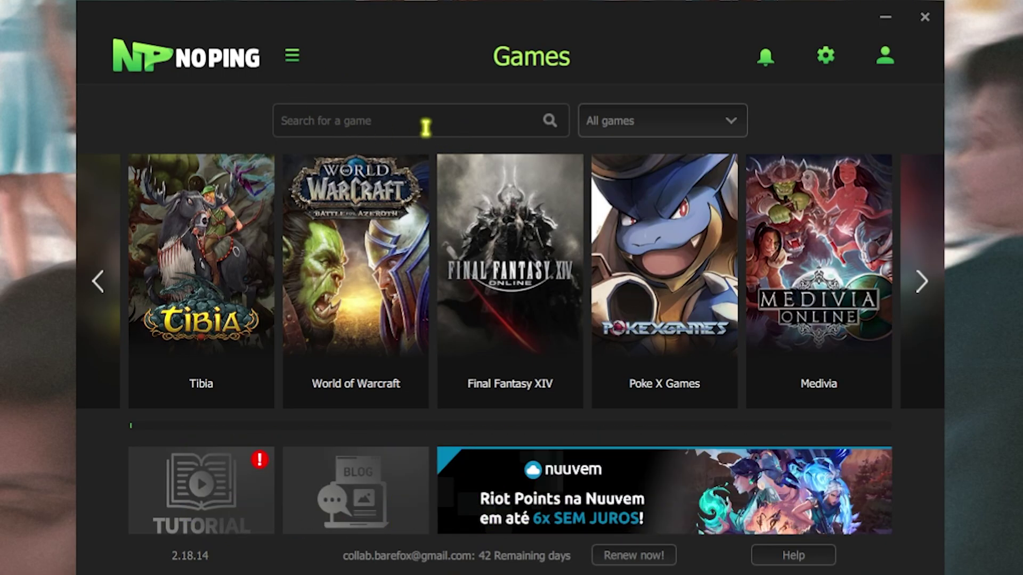
- Filter NoPing's games by 'Fort' and optimize Fortnite through the Bahrain 01 server
click(426, 126)
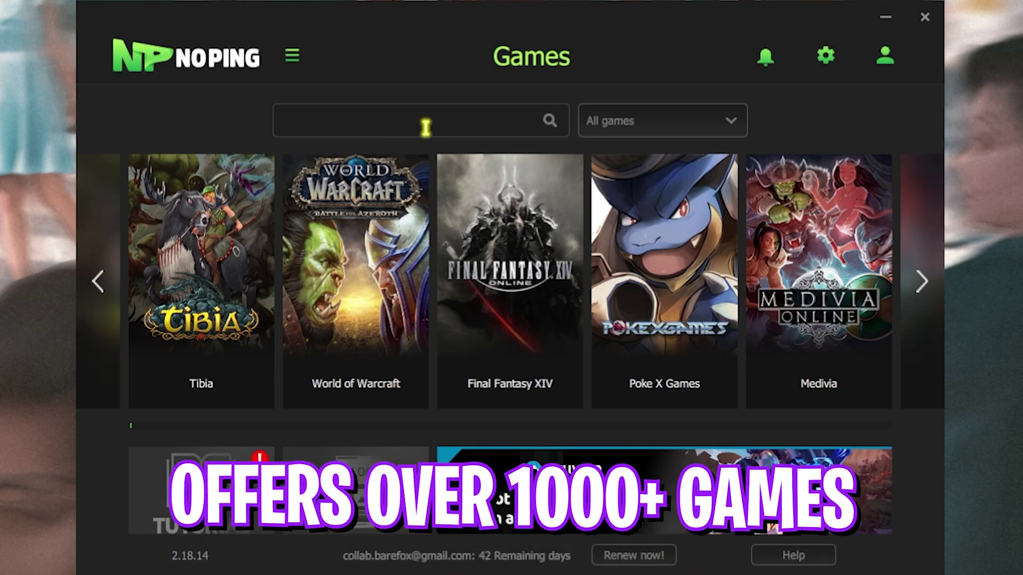
text(Fort)
mouse_move(181, 292)
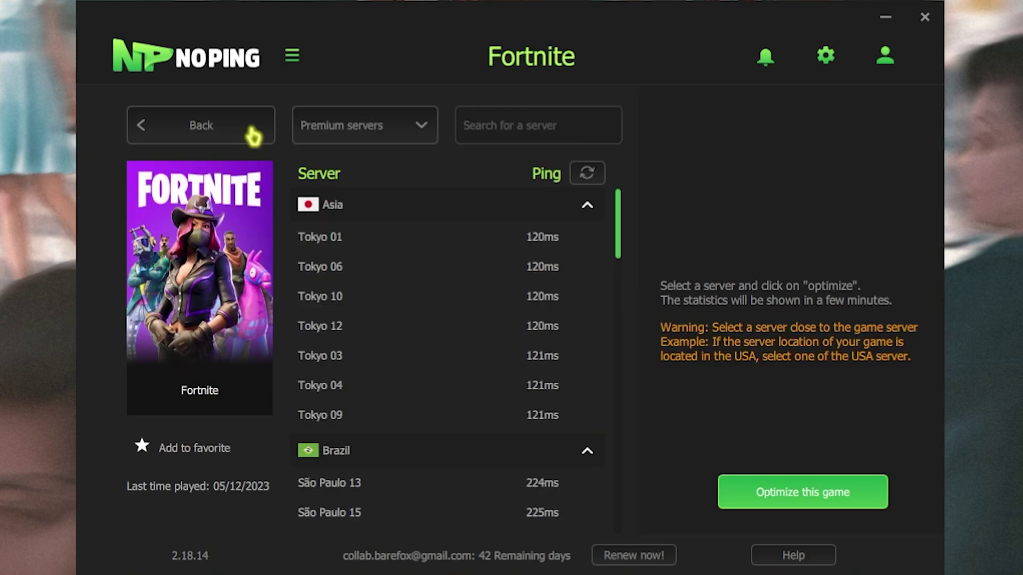
scroll(388, 265, down, 5)
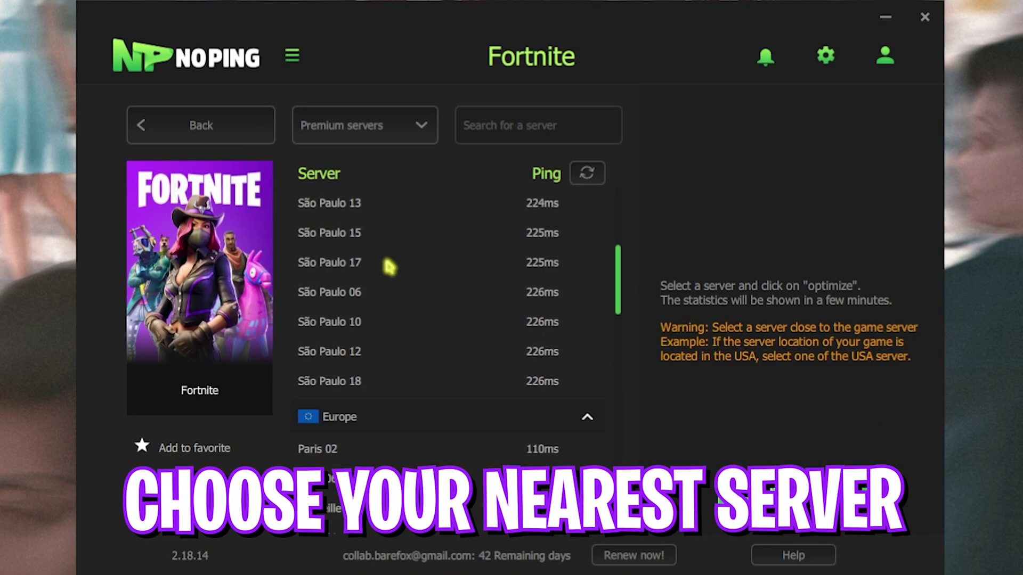
scroll(388, 266, down, 8)
scroll(511, 270, up, 3)
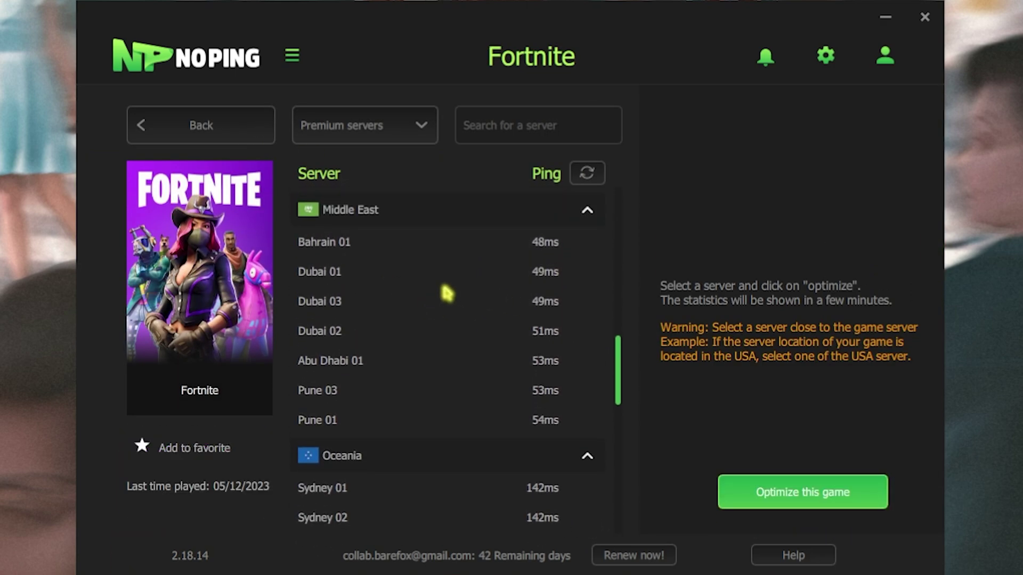
click(381, 250)
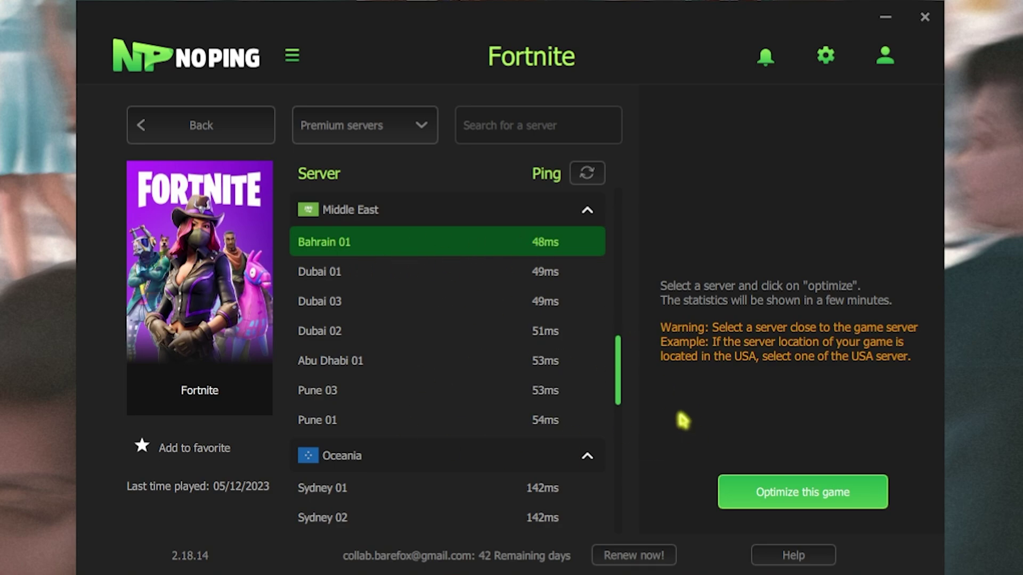
click(790, 501)
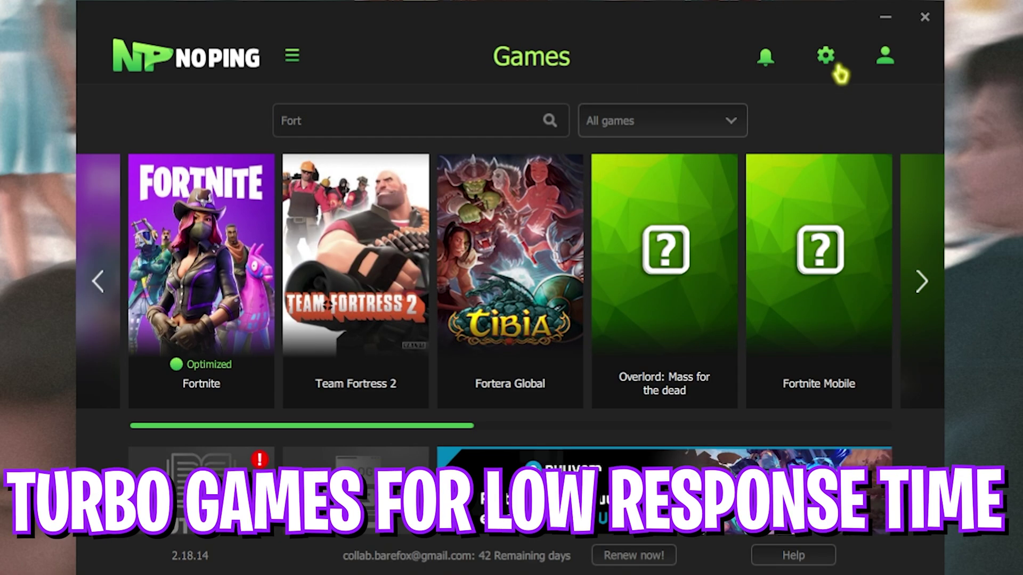
- Enable Turbo Games in NoPing's settings, review the Boost FPS Windows tweaks, and close the panel
click(827, 60)
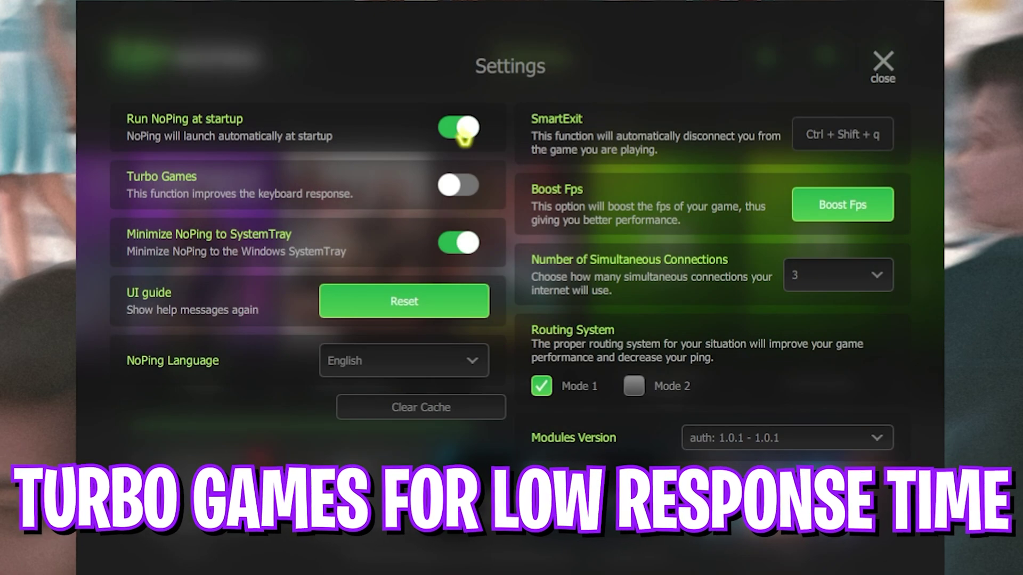
click(457, 191)
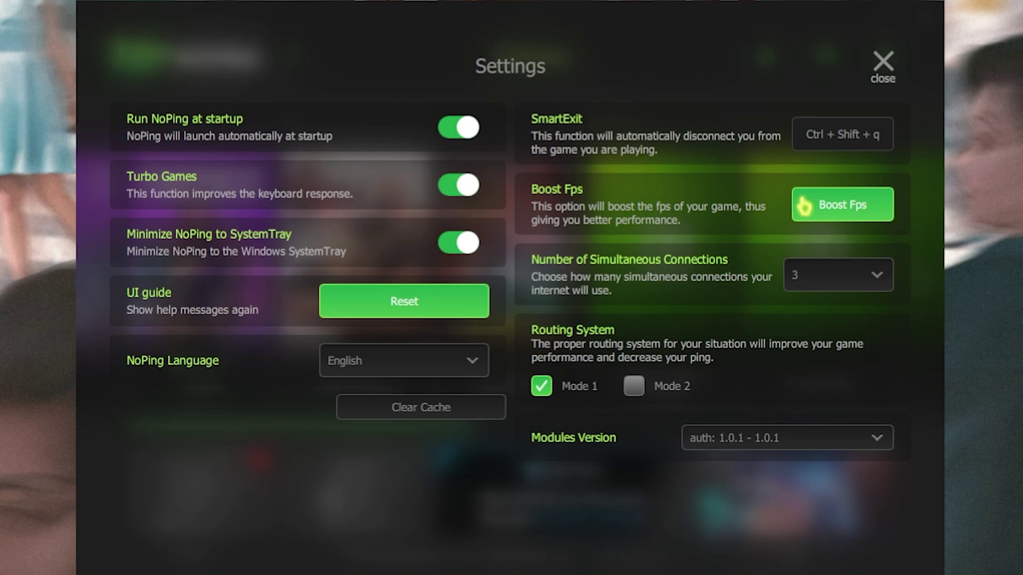
click(817, 216)
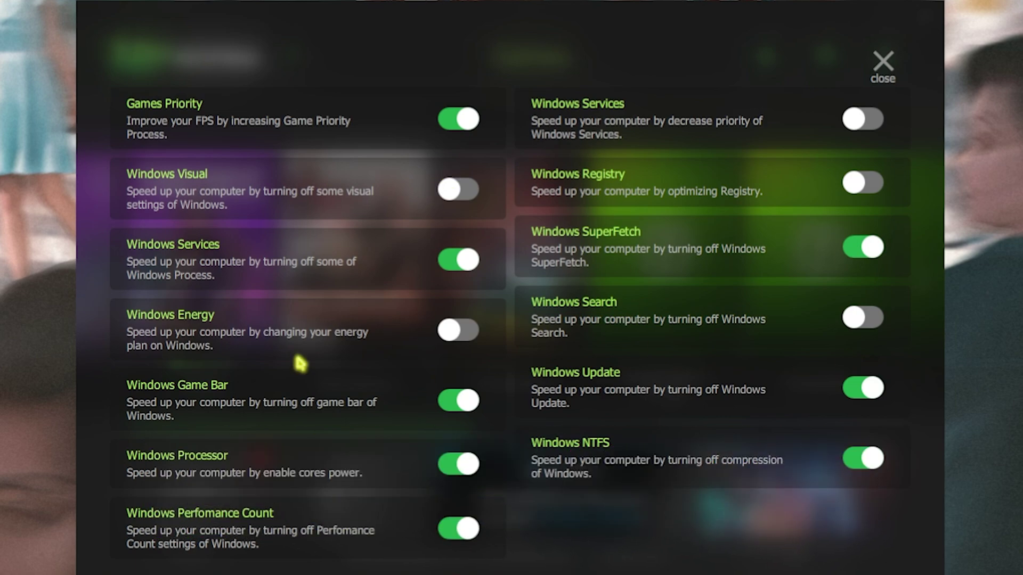
click(883, 62)
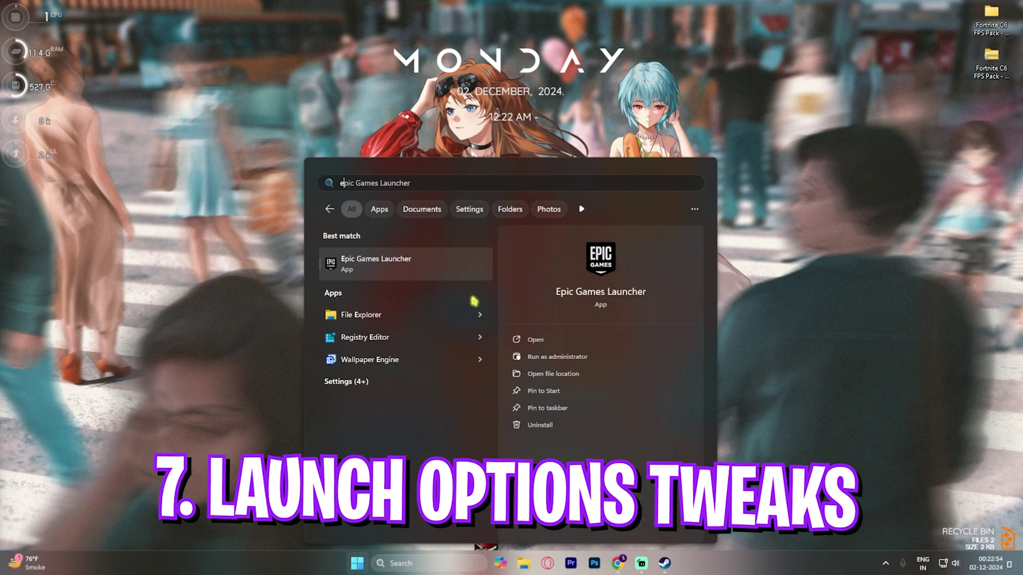
- Open Epic Games Launcher and give Fortnite launch options -LANPLAY -NOSPLASH -USEALLAVALIABLECORES
key(Return)
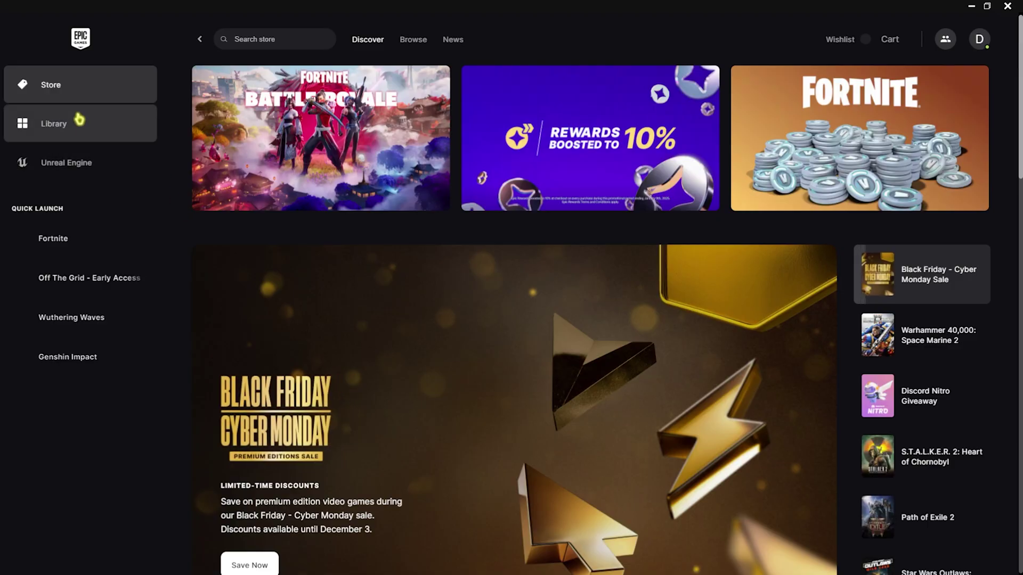
click(75, 121)
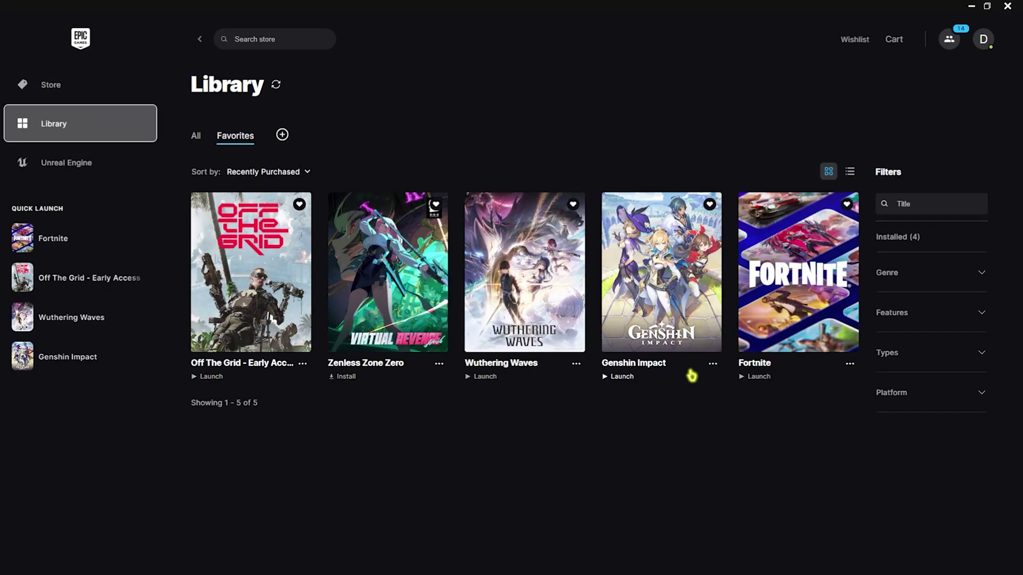
click(850, 366)
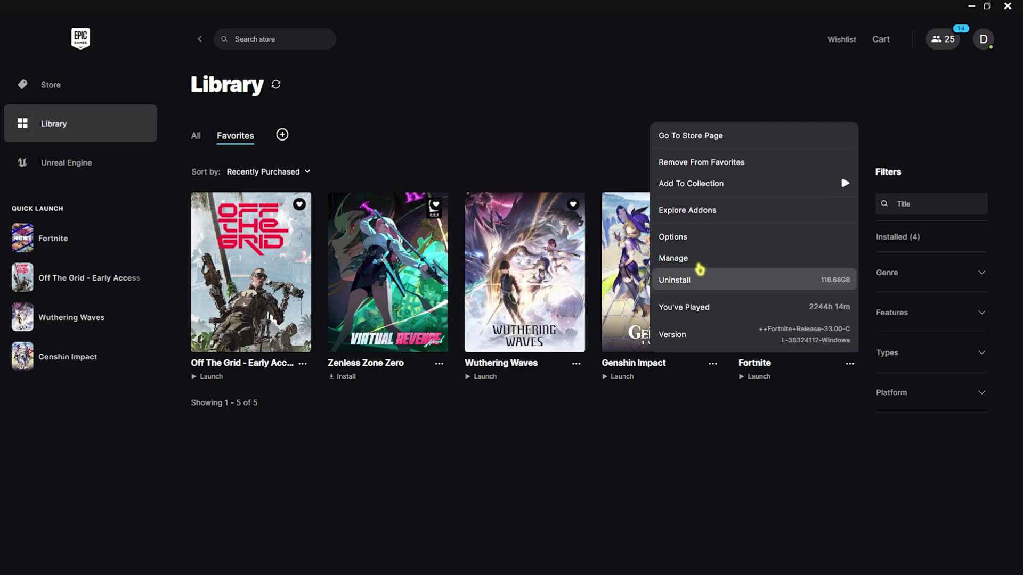
click(697, 245)
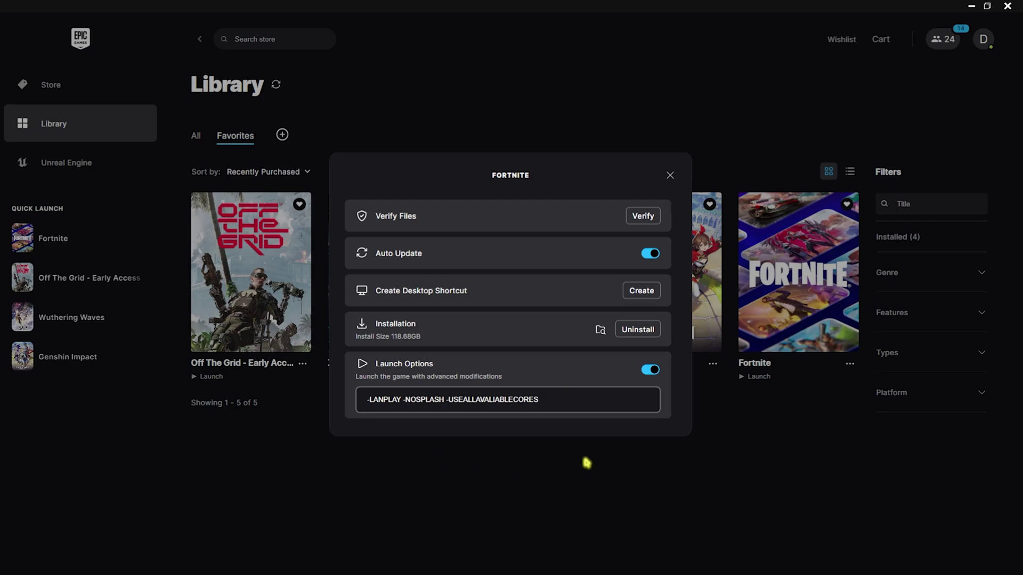
click(672, 175)
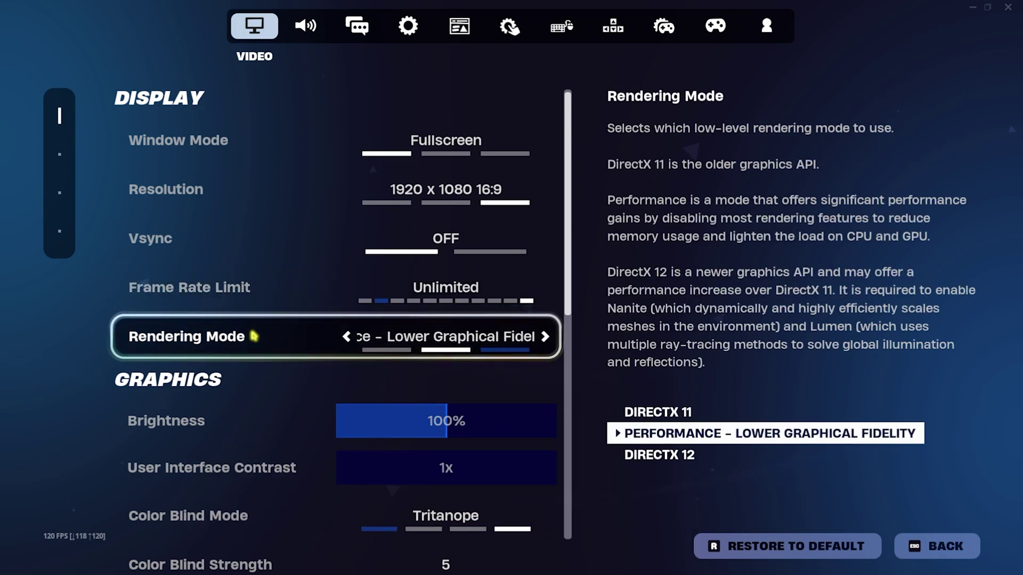
scroll(255, 337, down, 1)
scroll(255, 337, down, 6)
scroll(237, 391, down, 3)
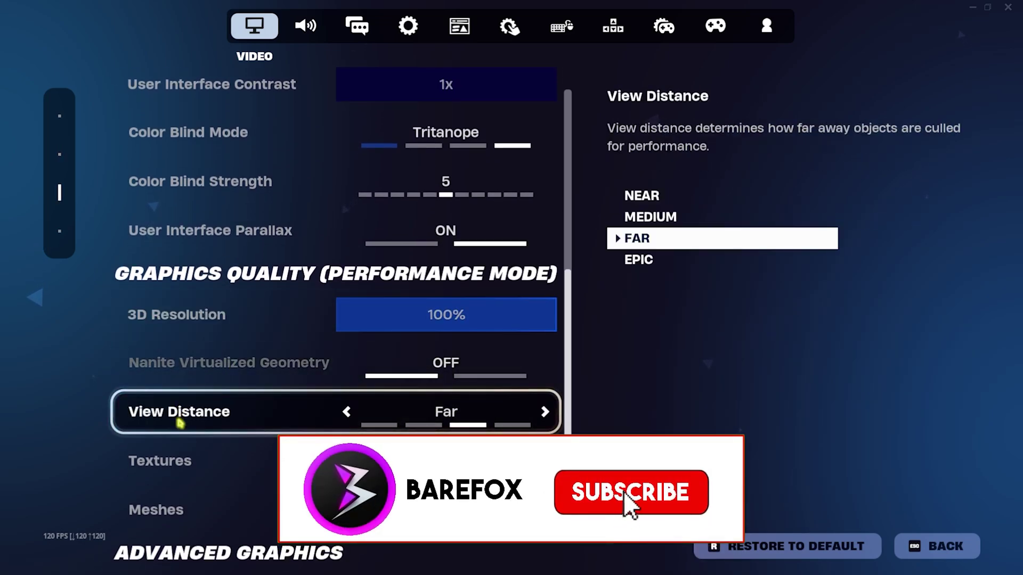
scroll(190, 473, down, 5)
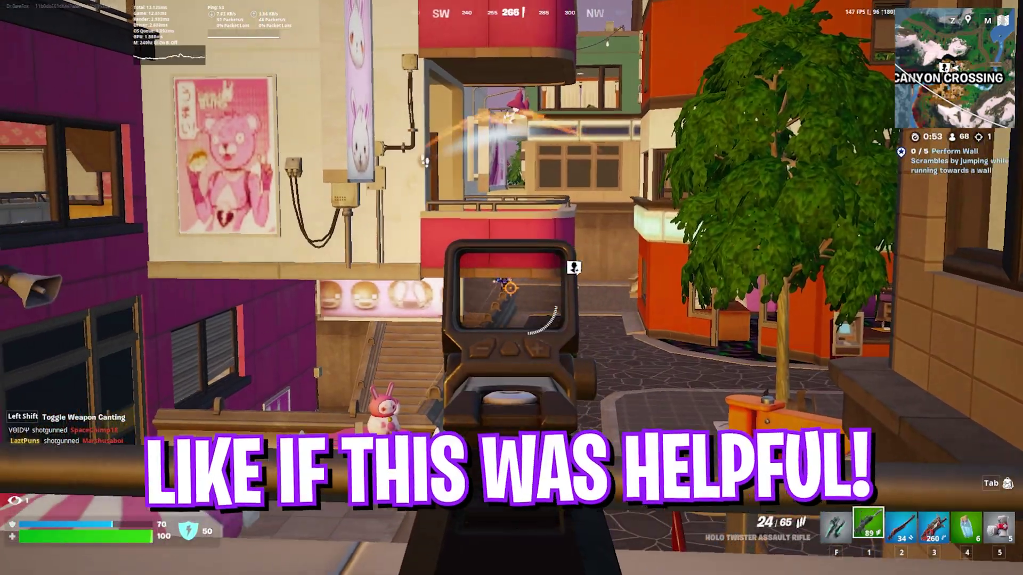
- Shoot the opponent with the rifle until eliminated, then reload and run down the stairs
click(511, 288)
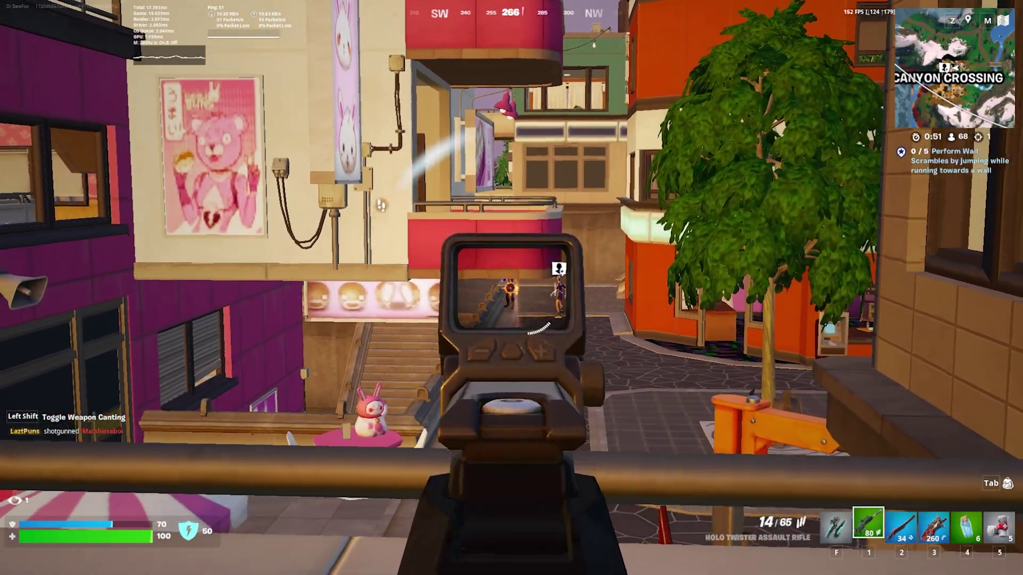
click(511, 288)
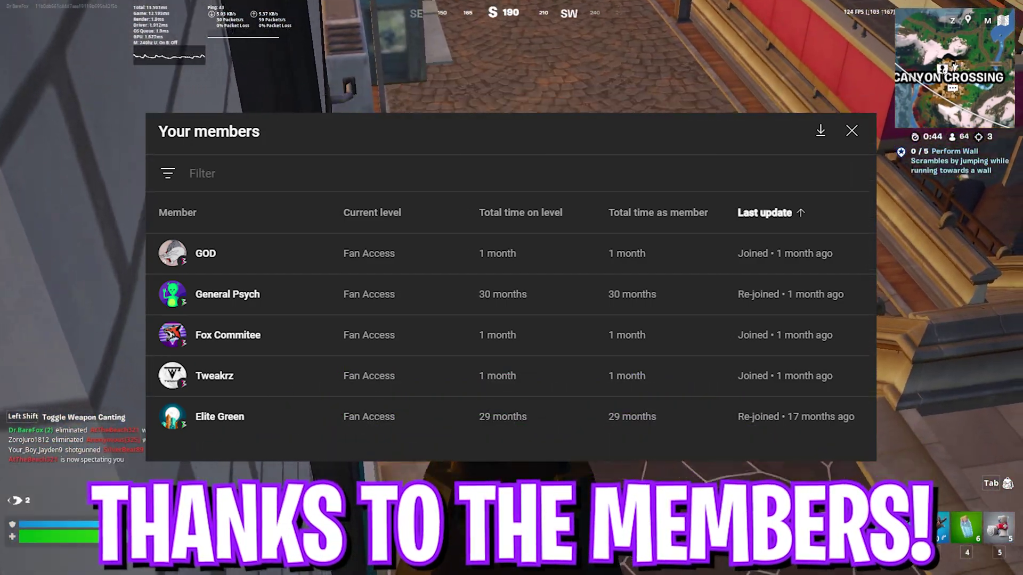
key(w)
key(r)
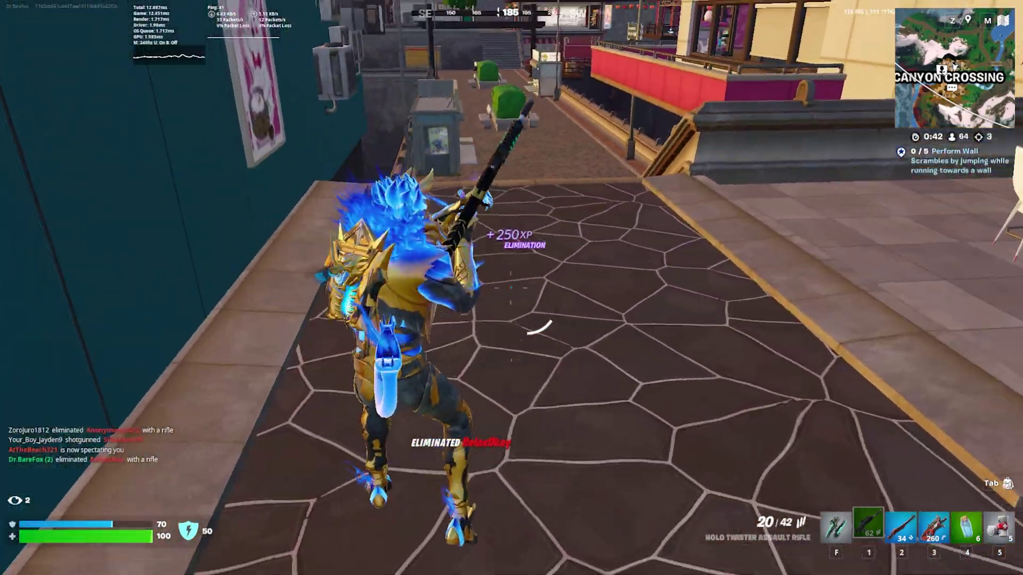
key(w)
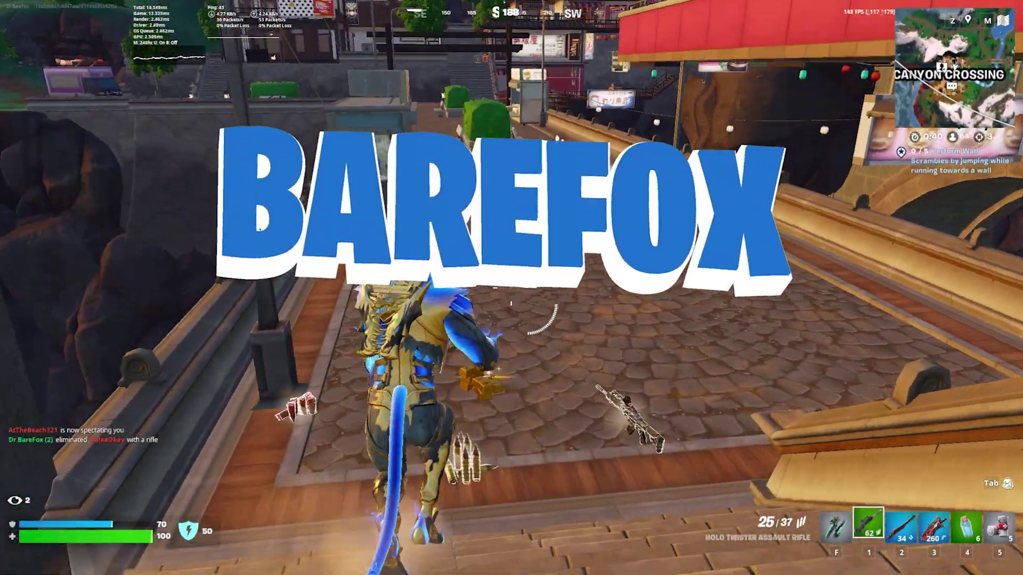